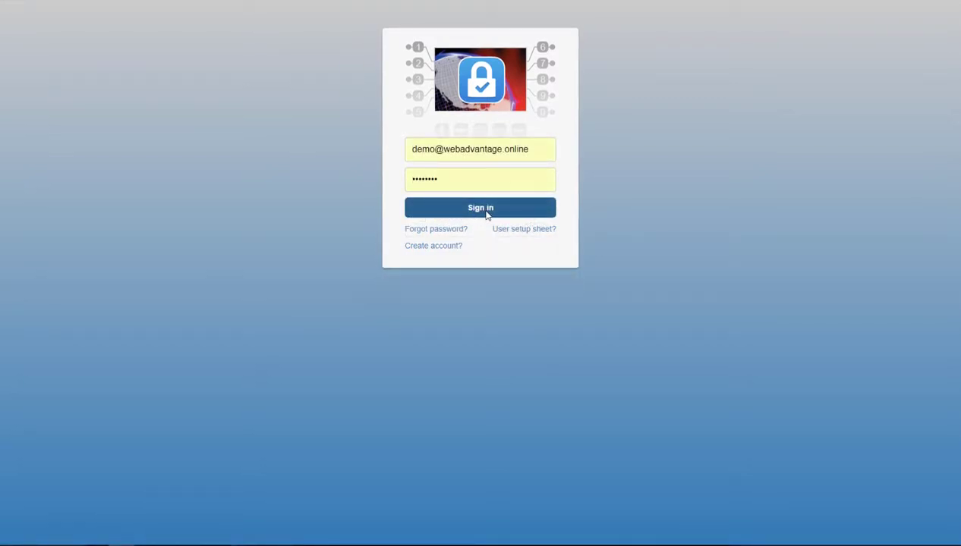
# - Sign in to the portal and go to Administration > Manage Users
pyautogui.click(486, 215)
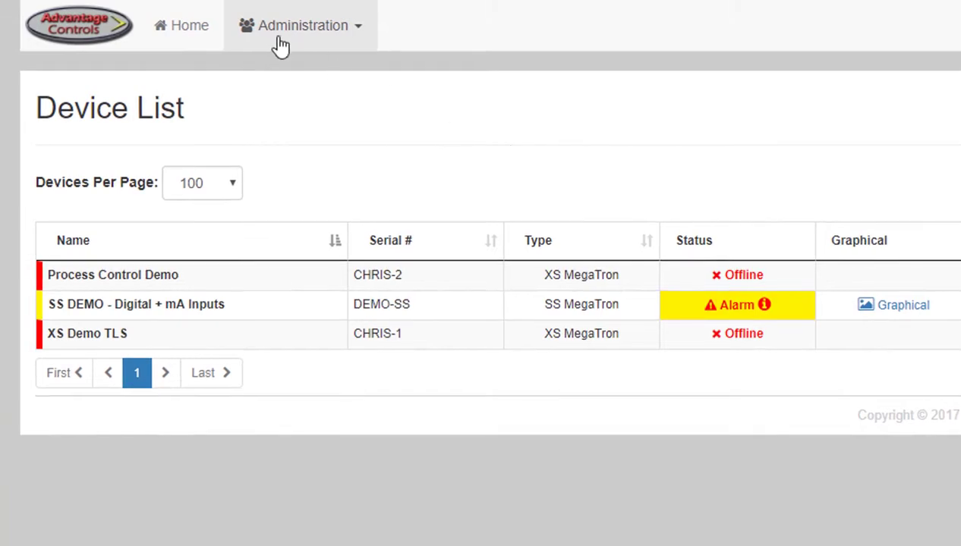
pyautogui.click(276, 42)
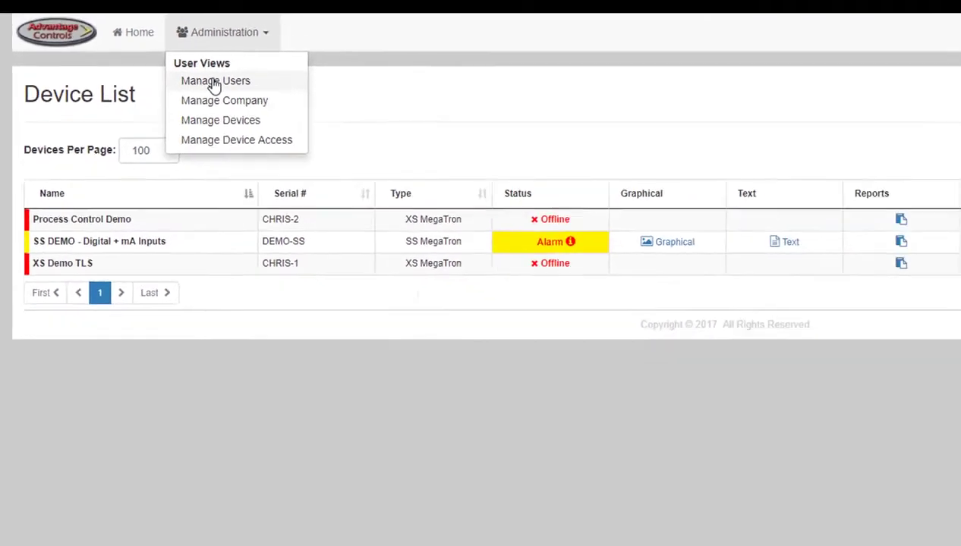
pyautogui.click(215, 82)
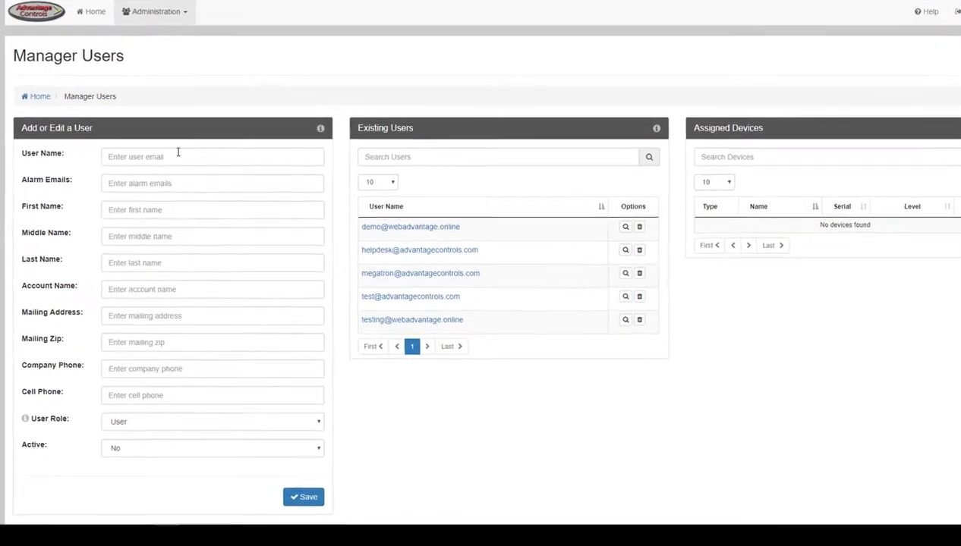
pyautogui.click(175, 153)
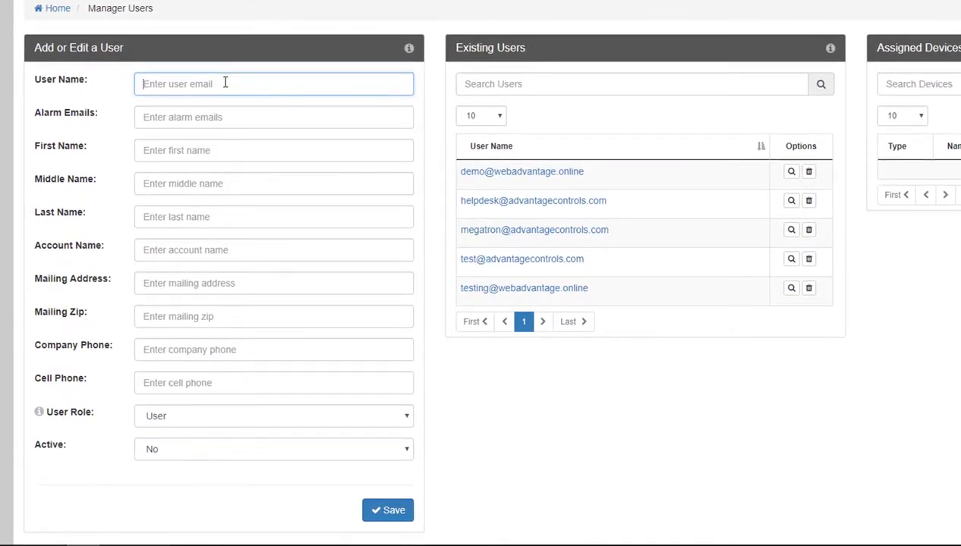
pyautogui.click(225, 115)
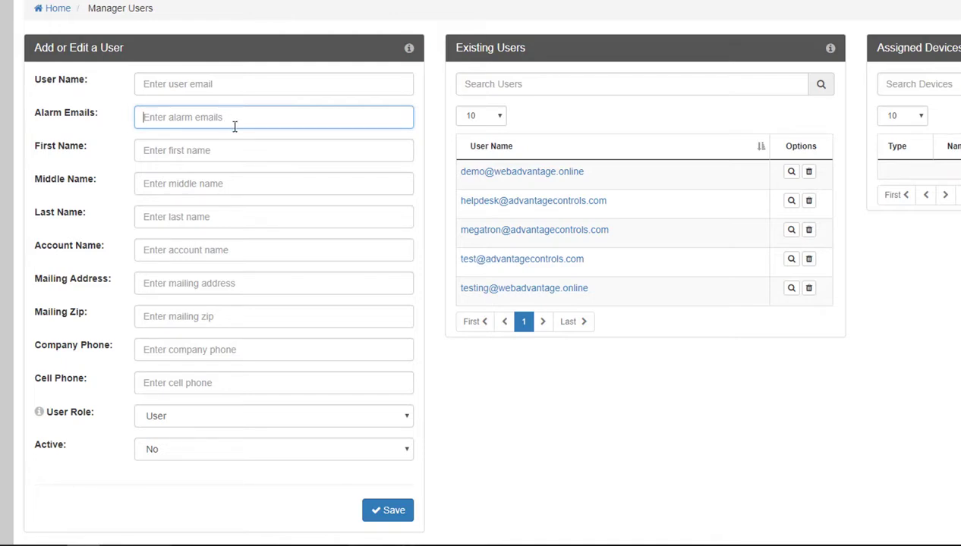
pyautogui.click(253, 188)
pyautogui.click(253, 209)
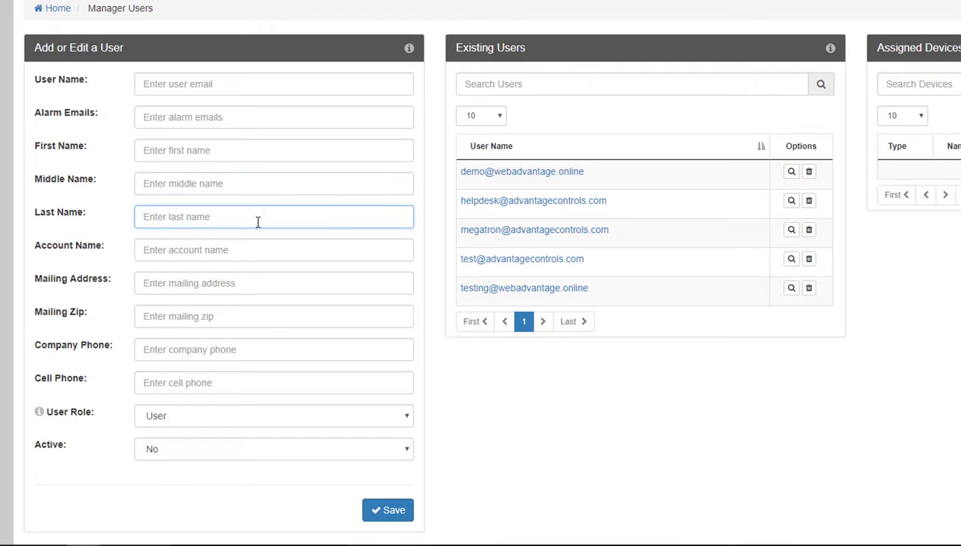
pyautogui.click(257, 245)
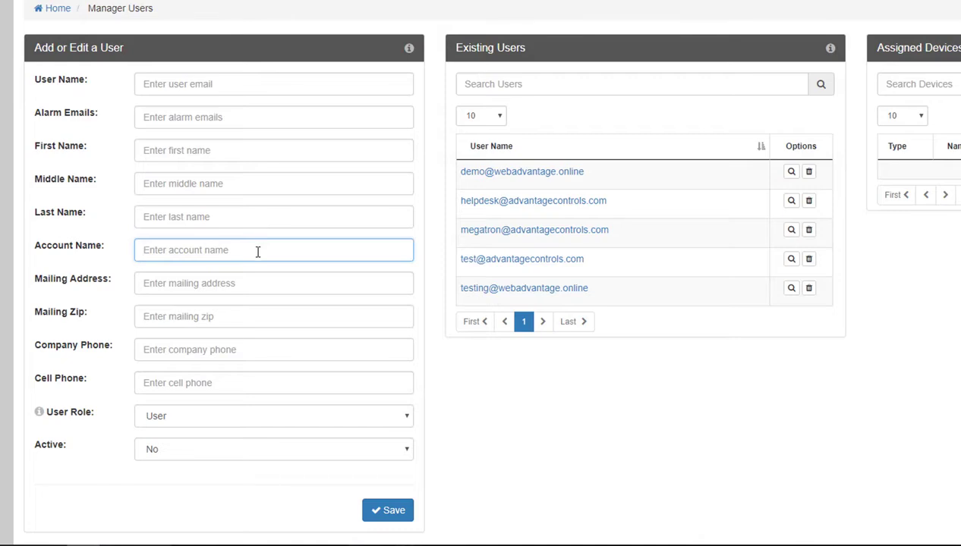
pyautogui.click(258, 280)
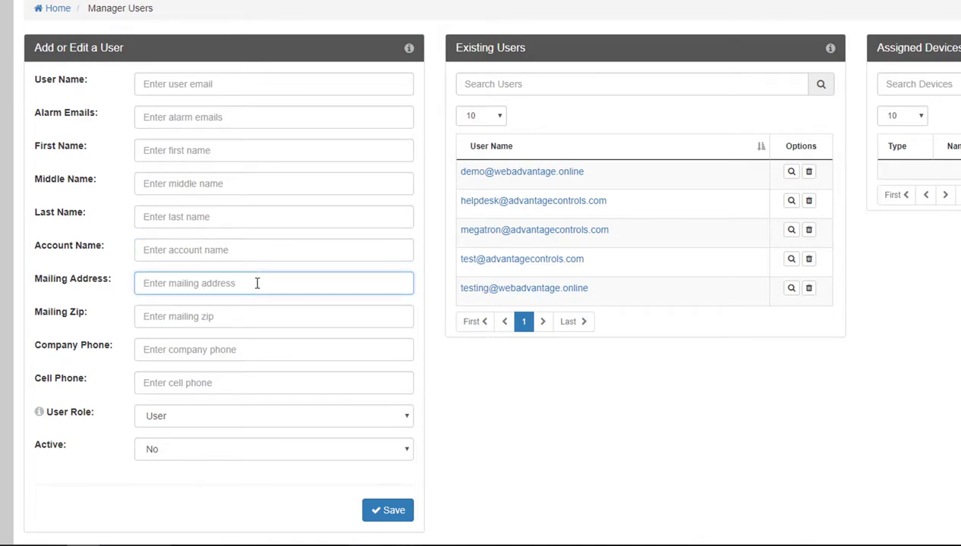
pyautogui.click(256, 317)
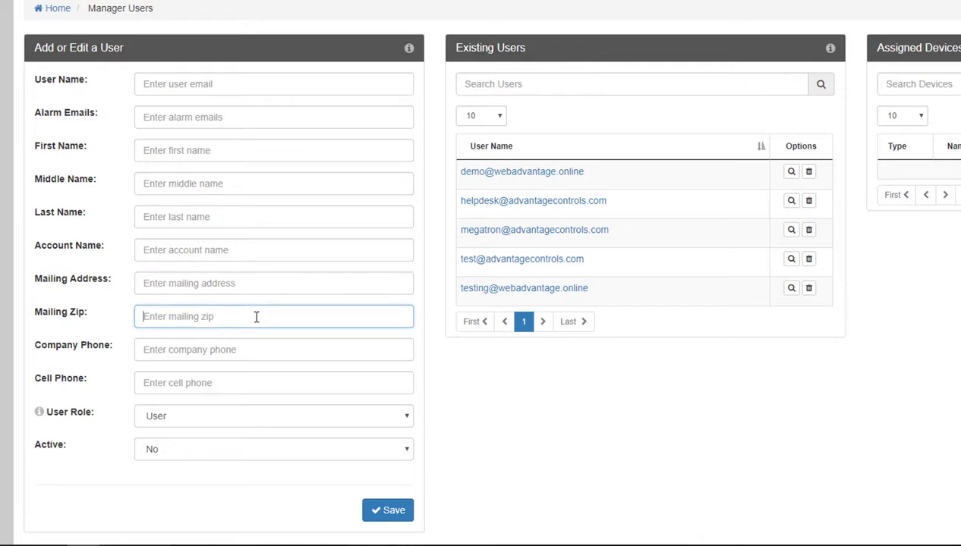
pyautogui.click(254, 349)
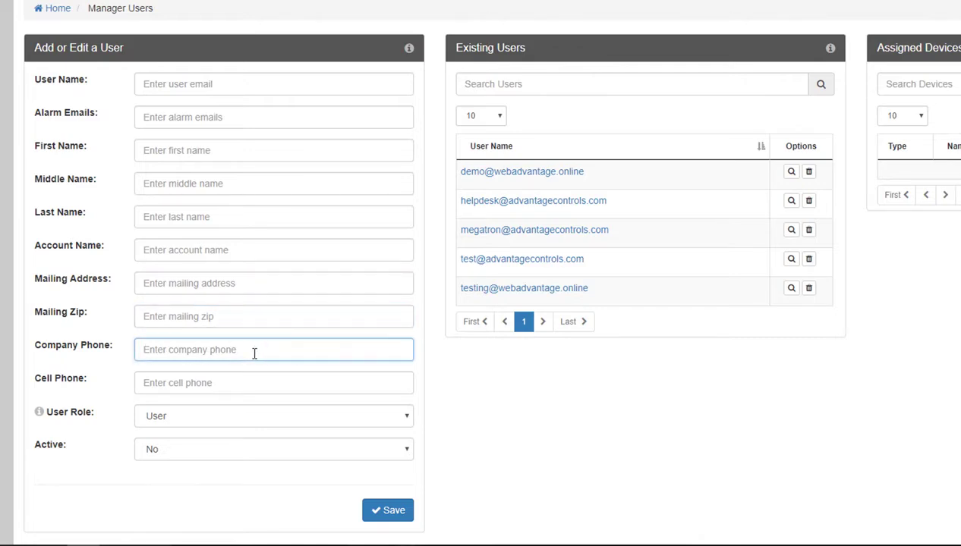
pyautogui.click(250, 377)
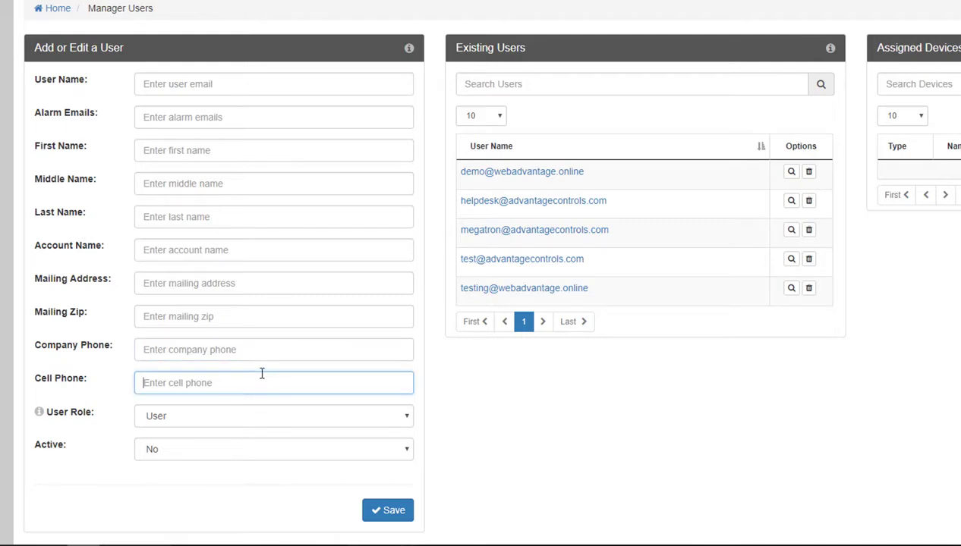
pyautogui.click(266, 415)
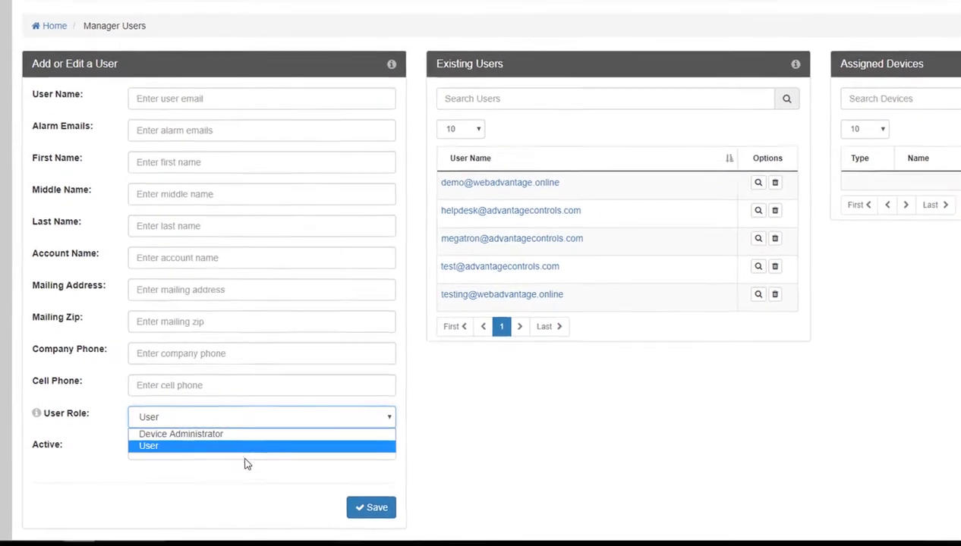
pyautogui.click(258, 448)
pyautogui.click(259, 449)
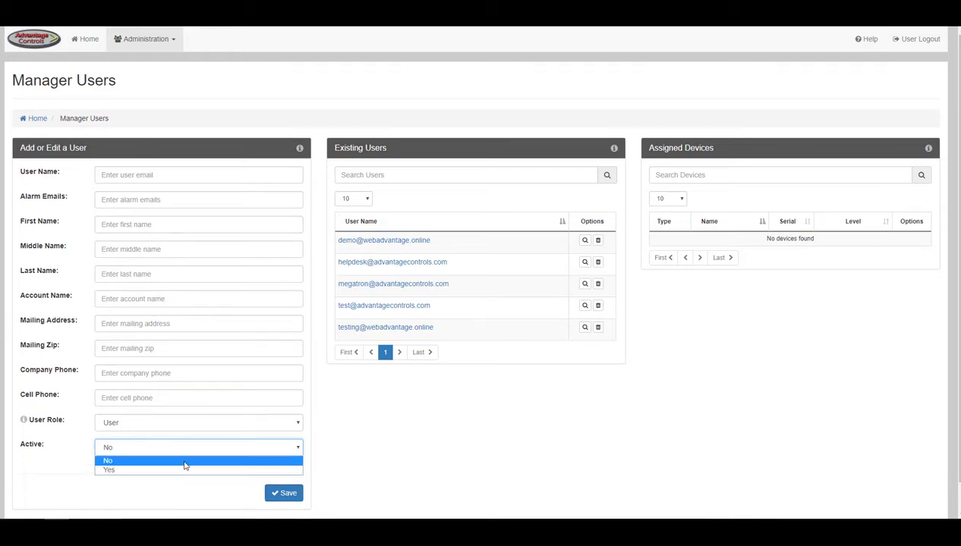
pyautogui.click(183, 465)
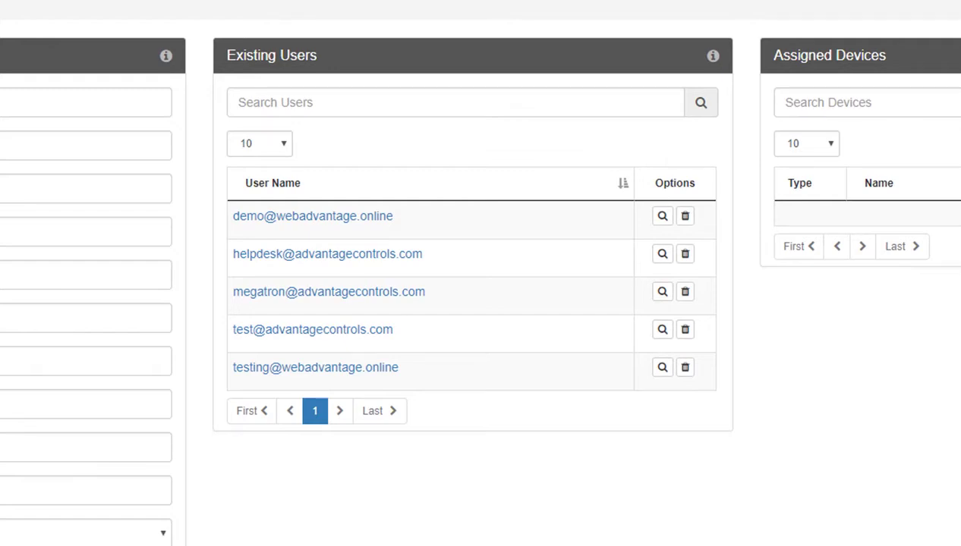
pyautogui.click(369, 234)
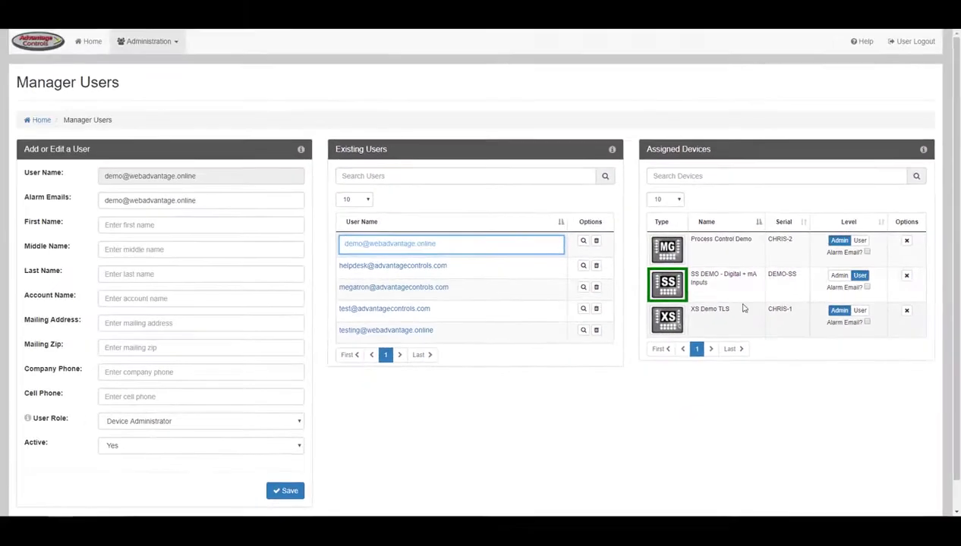
# - Revoke the demo user's XS Demo TLS access and save, keeping Process Control Demo at Admin
pyautogui.click(584, 241)
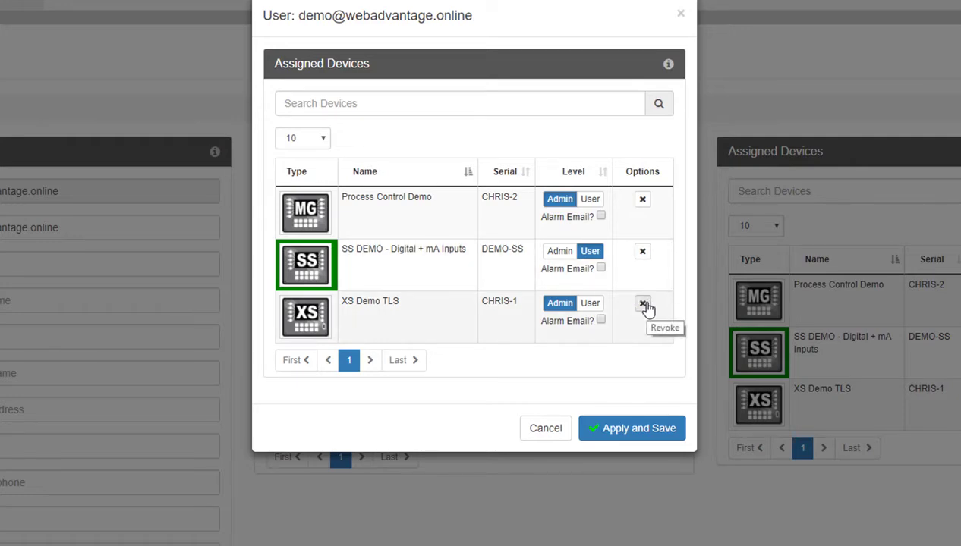
pyautogui.click(643, 305)
pyautogui.click(560, 315)
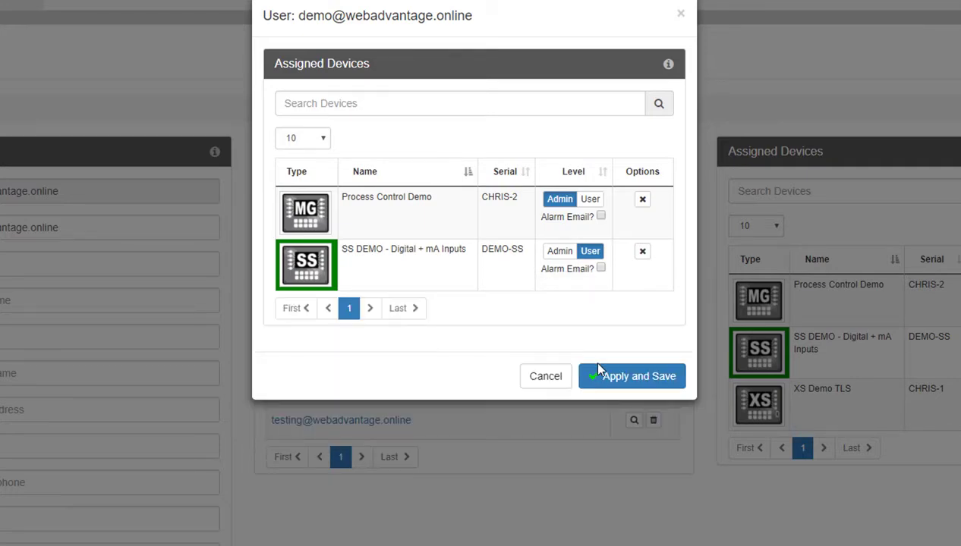
pyautogui.click(600, 372)
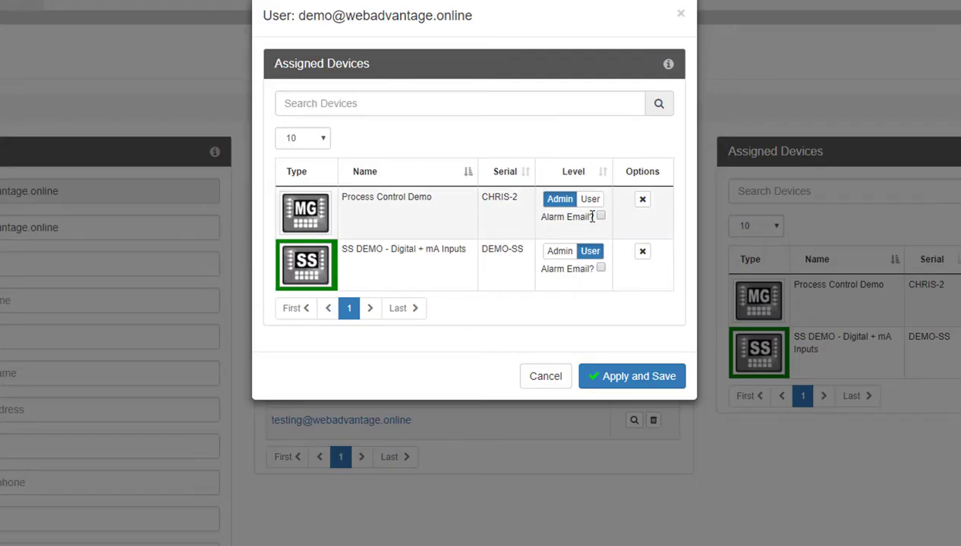
pyautogui.click(584, 205)
pyautogui.click(561, 203)
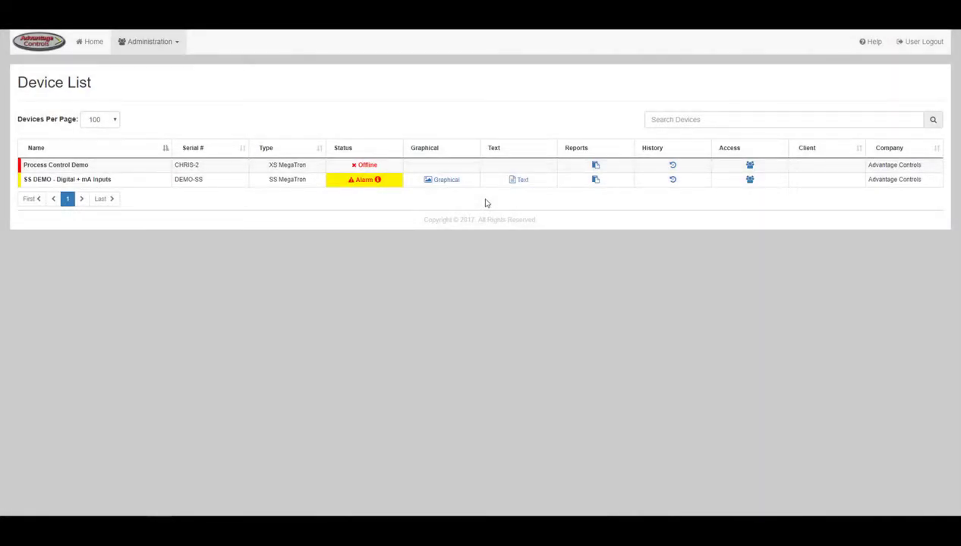
# - In Manage Devices, keep re-notify at 24 hrs and connection alarms Disabled, then load PATRIOT
pyautogui.click(168, 42)
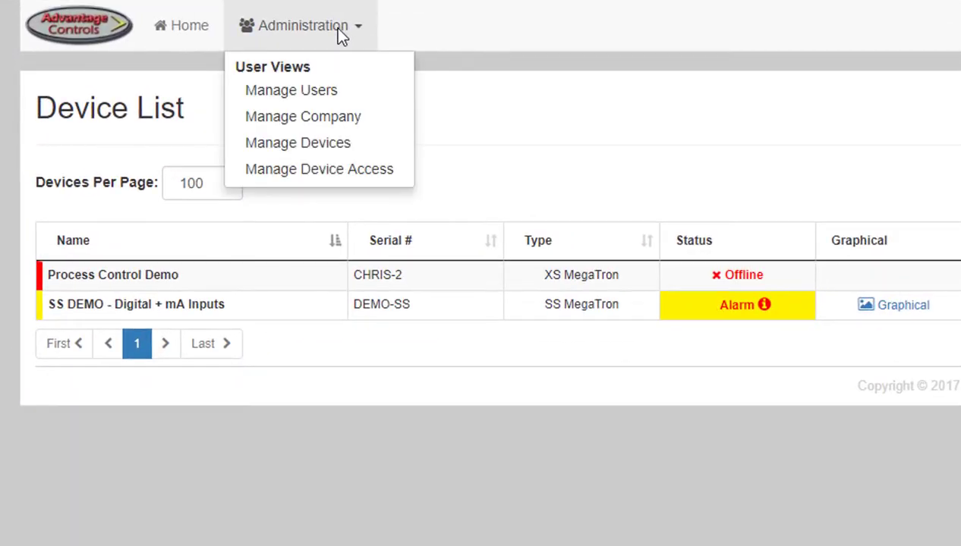
pyautogui.click(336, 145)
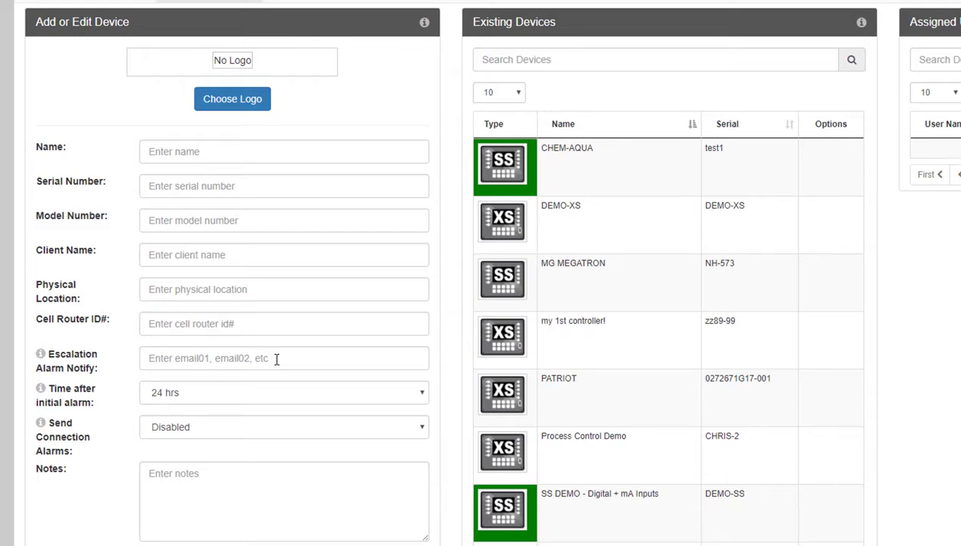
pyautogui.click(275, 401)
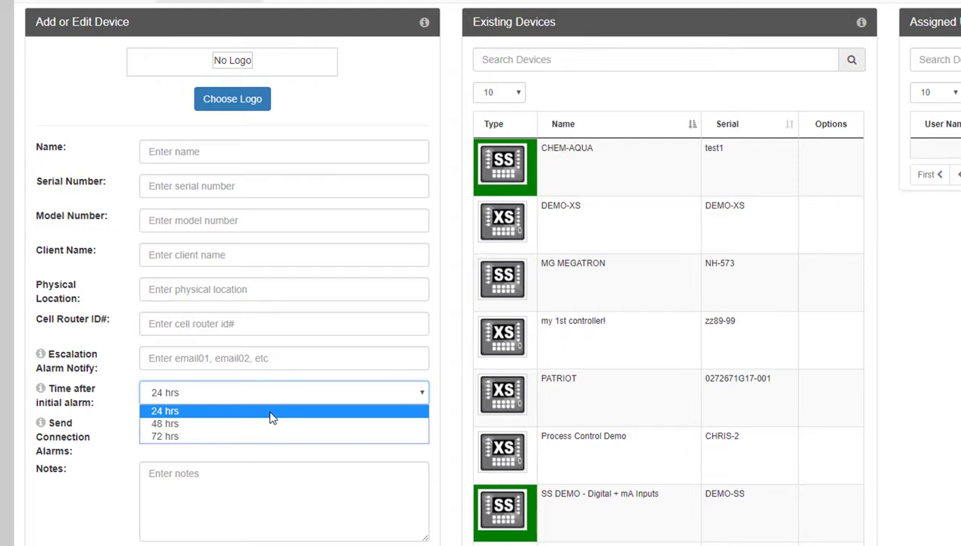
pyautogui.click(272, 413)
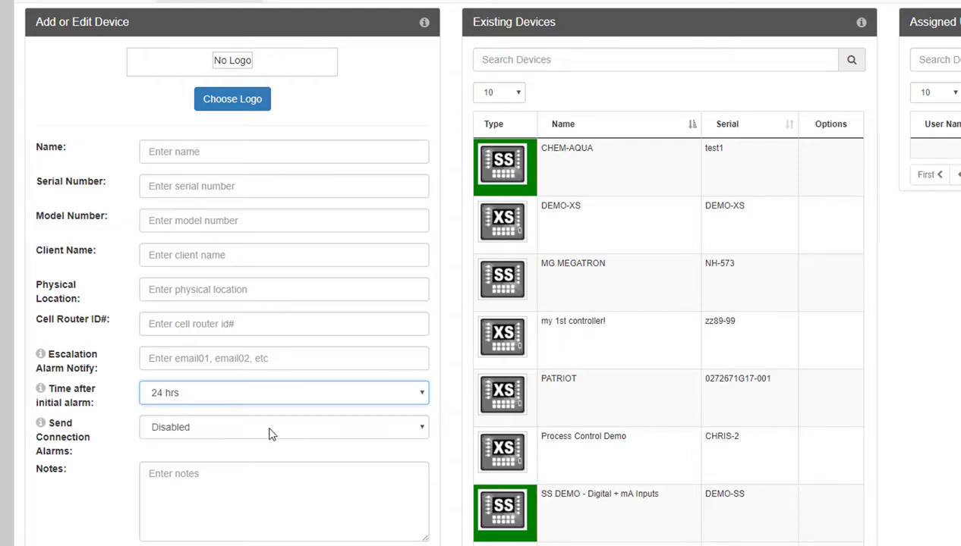
pyautogui.click(271, 429)
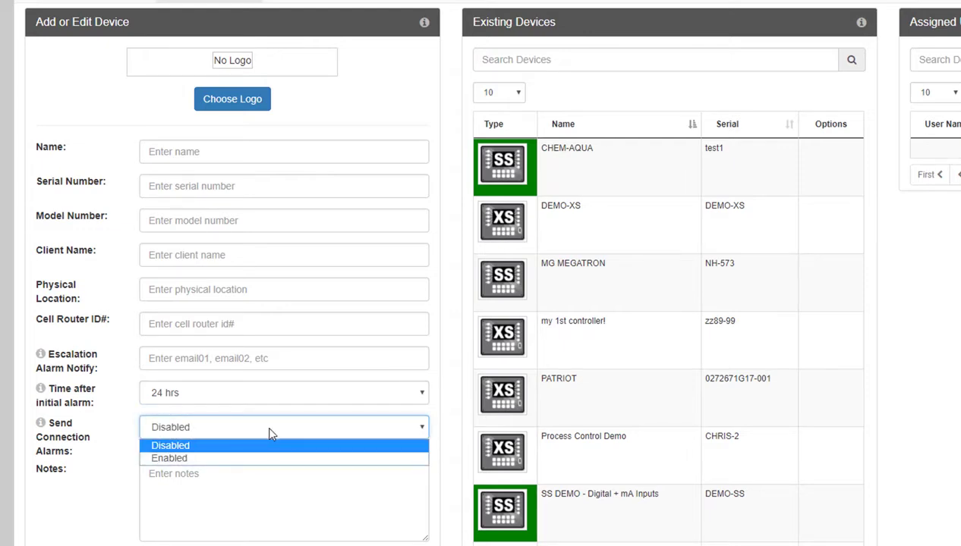
pyautogui.click(270, 429)
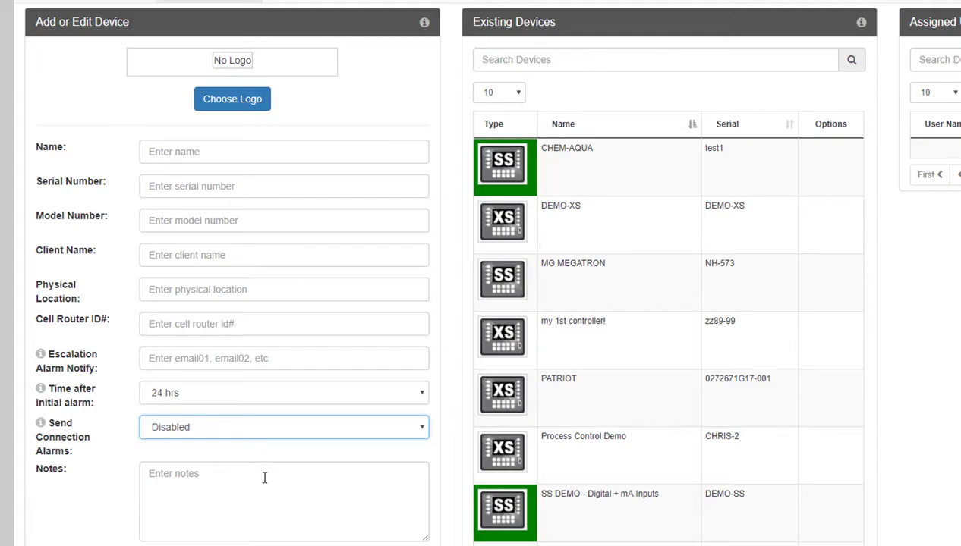
pyautogui.click(502, 394)
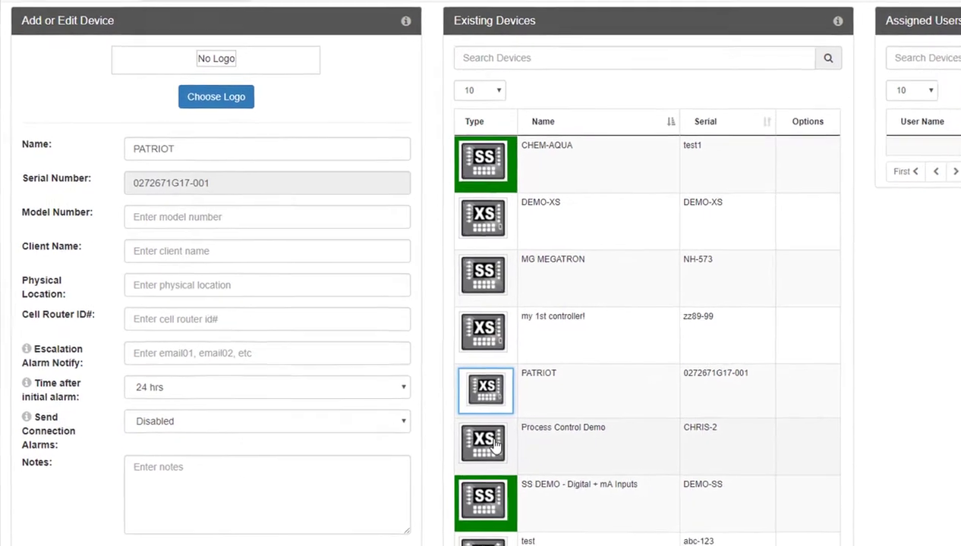
# - Load Process Control Demo, toggle the admin account's level and back, and cancel its removal
pyautogui.click(502, 452)
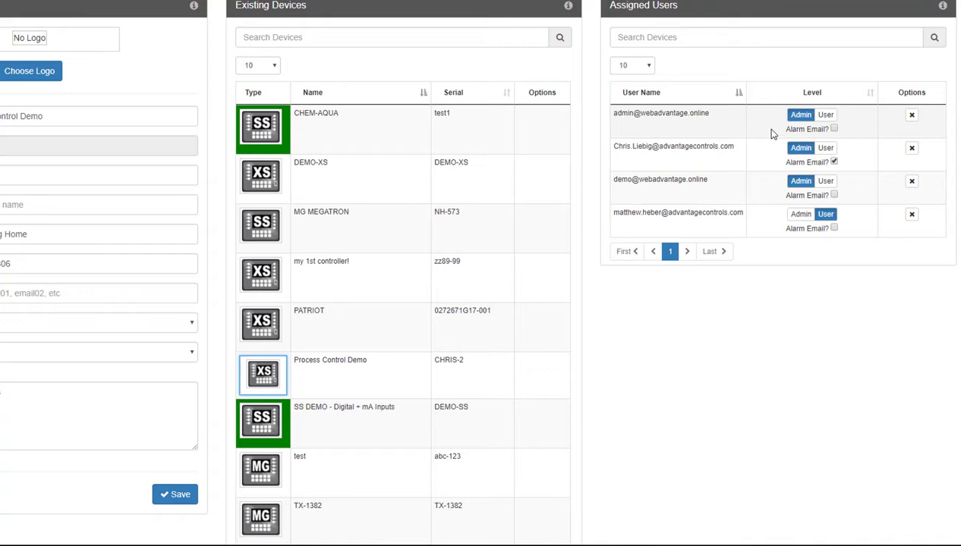
pyautogui.click(827, 116)
pyautogui.click(806, 115)
pyautogui.click(912, 116)
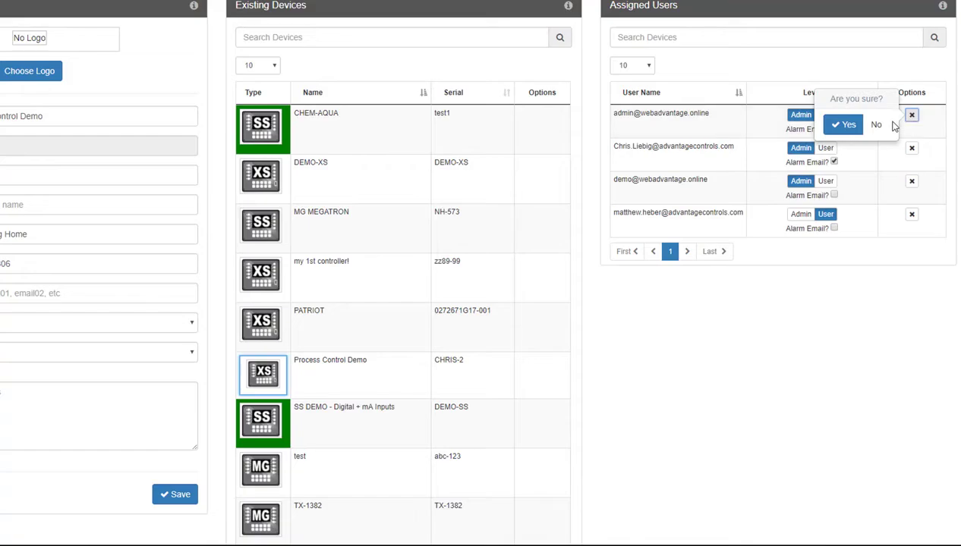
pyautogui.click(730, 329)
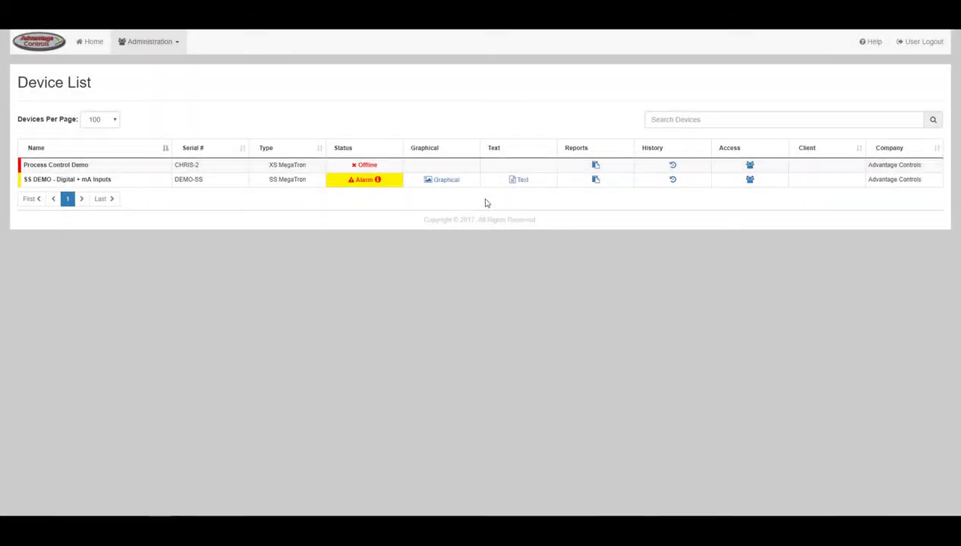
# - Return to Manage Devices and load the PATRIOT controller into the form
pyautogui.click(167, 44)
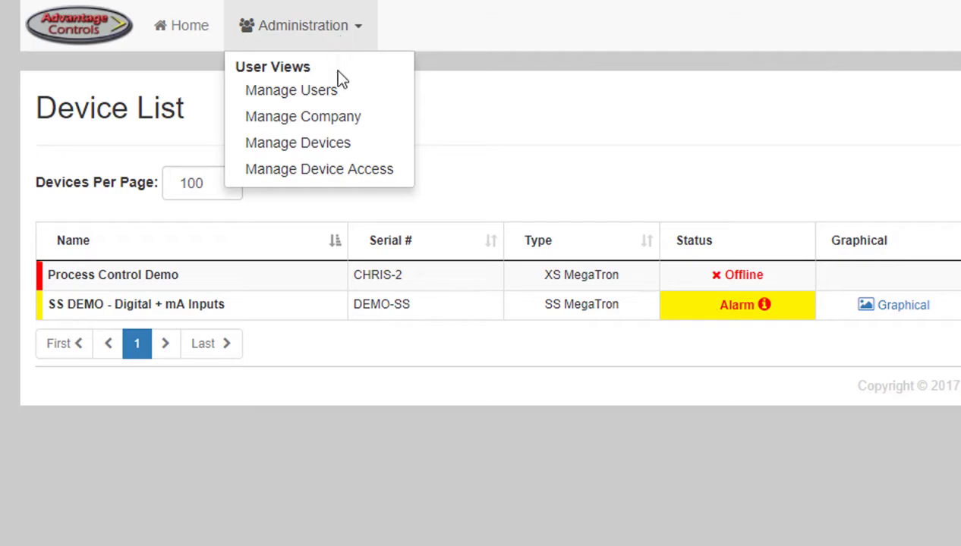
pyautogui.click(335, 145)
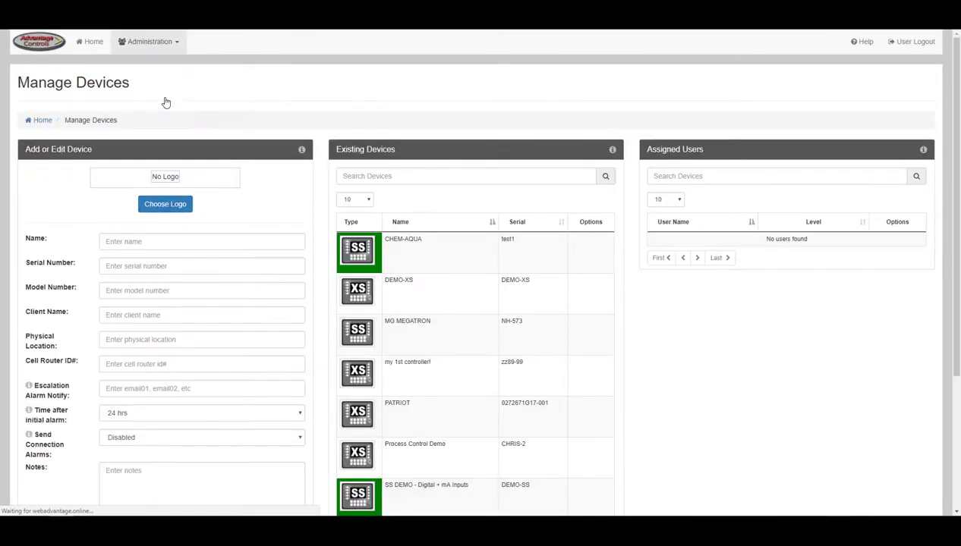
pyautogui.scroll(-2, 166, 102)
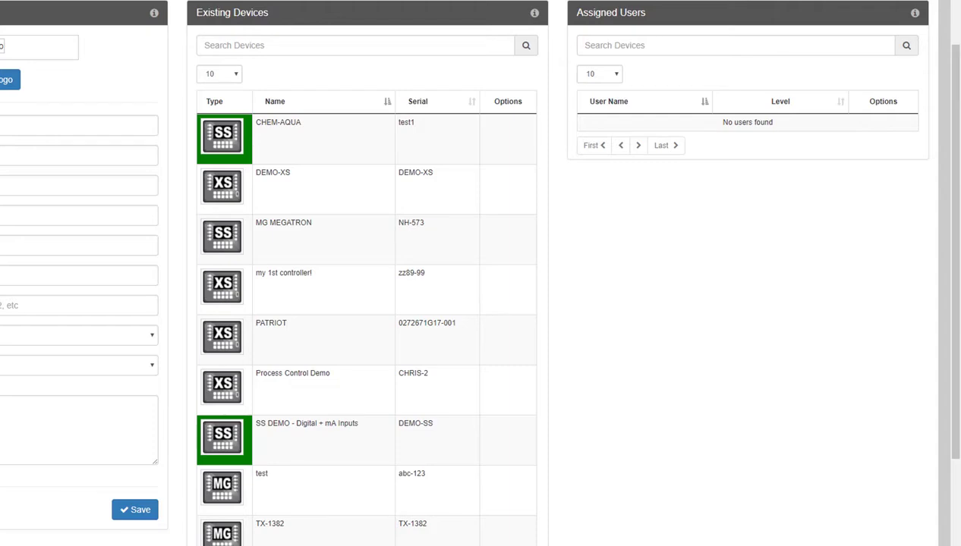
pyautogui.click(224, 337)
# - Keep Process Control Demo's admin account at Admin level and turn on its alarm emails
pyautogui.click(233, 389)
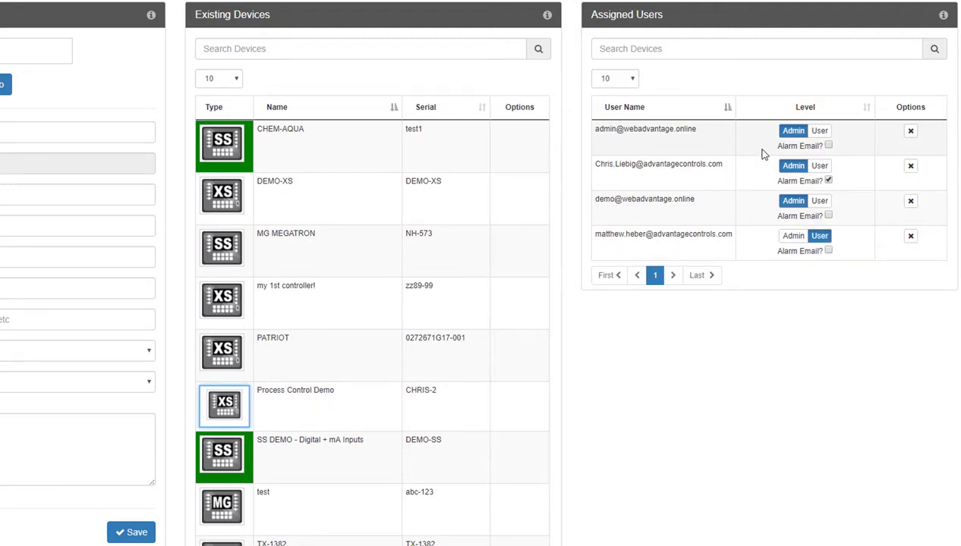
pyautogui.click(820, 132)
pyautogui.click(793, 131)
pyautogui.click(828, 147)
pyautogui.click(911, 134)
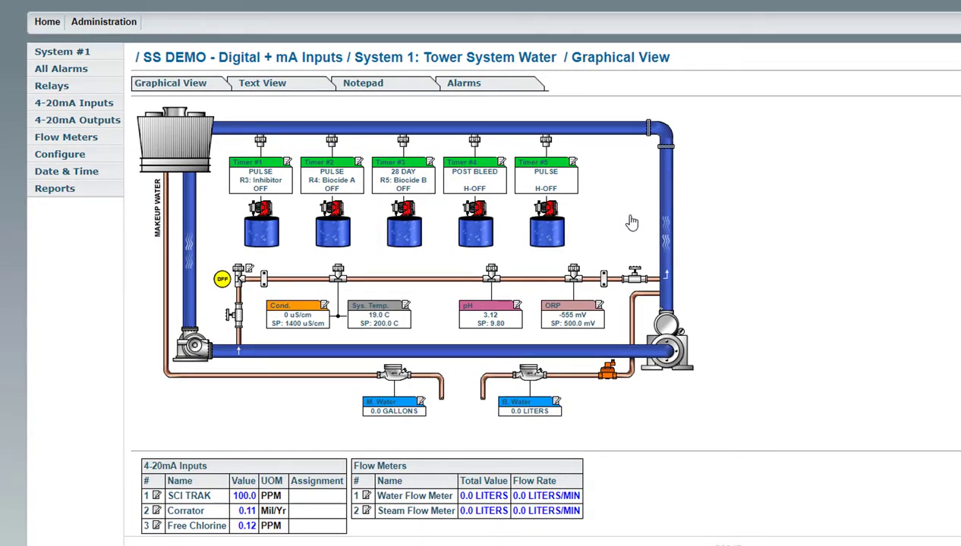
pyautogui.click(85, 156)
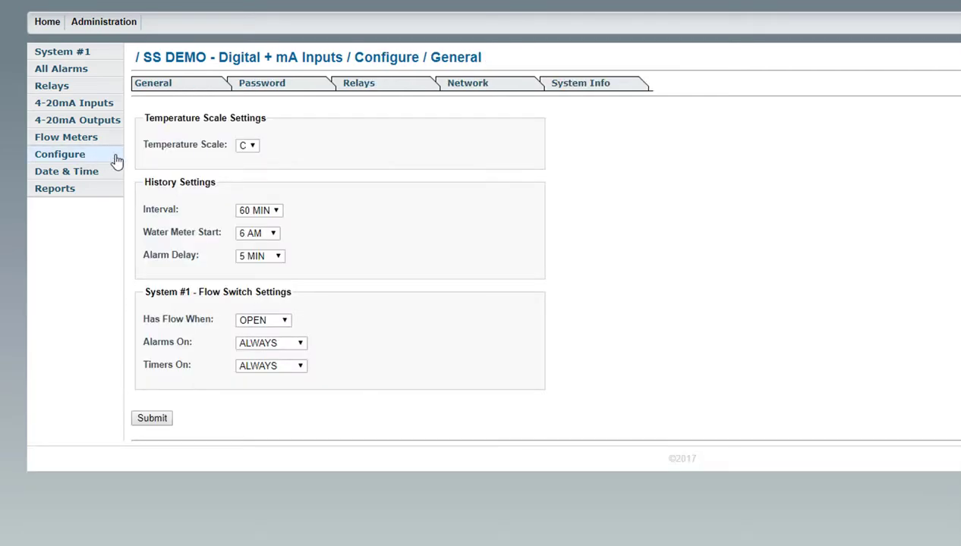
pyautogui.click(262, 85)
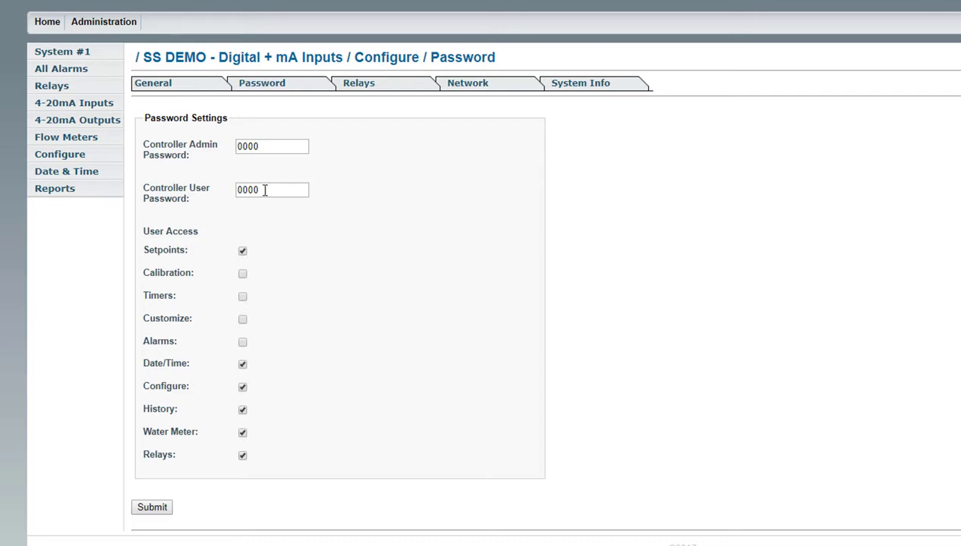
pyautogui.moveTo(264, 189); pyautogui.dragTo(212, 195)
pyautogui.write('1234')
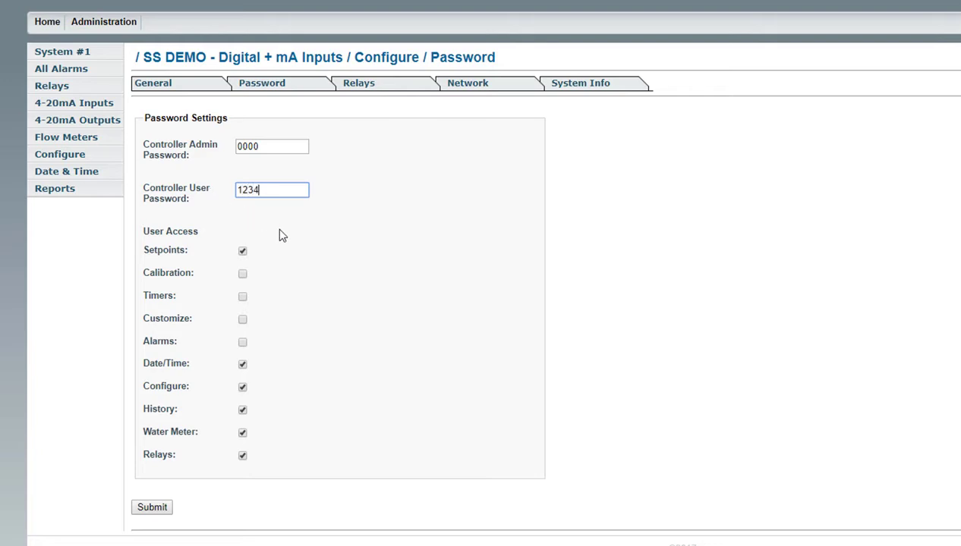
pyautogui.click(242, 297)
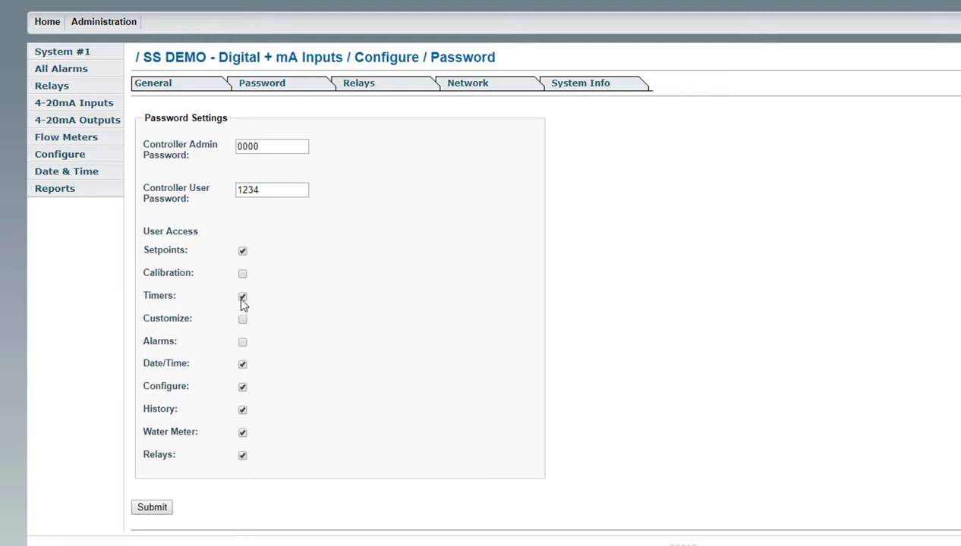
pyautogui.click(242, 320)
pyautogui.click(243, 319)
pyautogui.click(242, 296)
pyautogui.moveTo(262, 190); pyautogui.dragTo(211, 188)
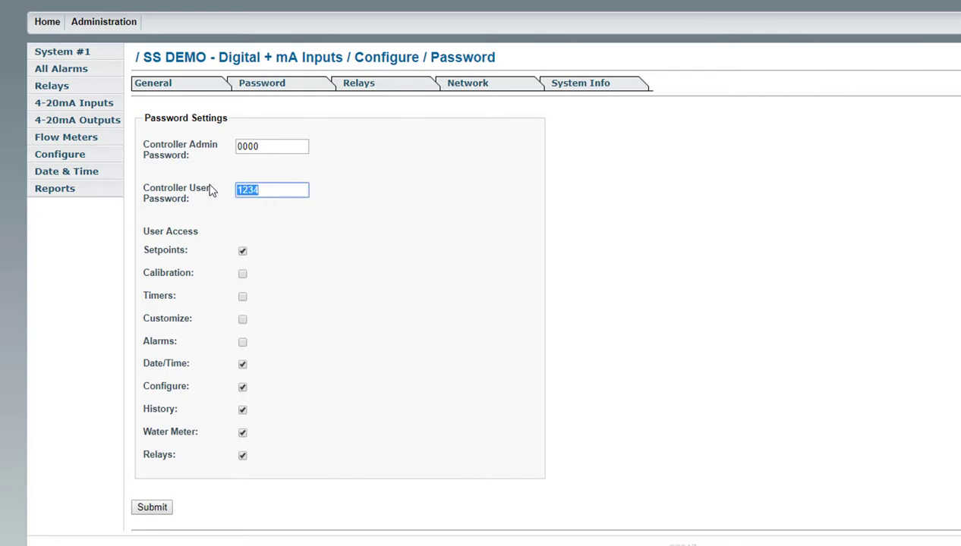
pyautogui.write('0000')
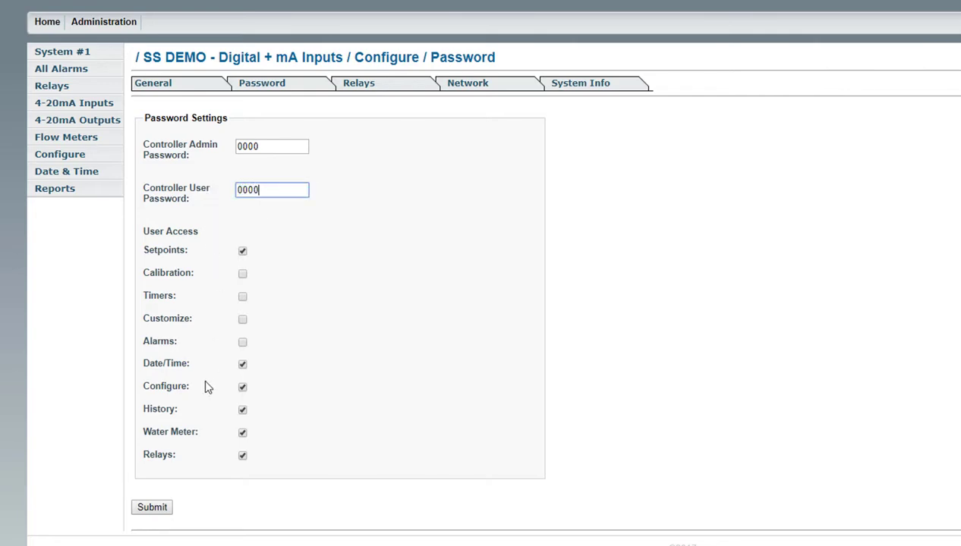
pyautogui.click(155, 509)
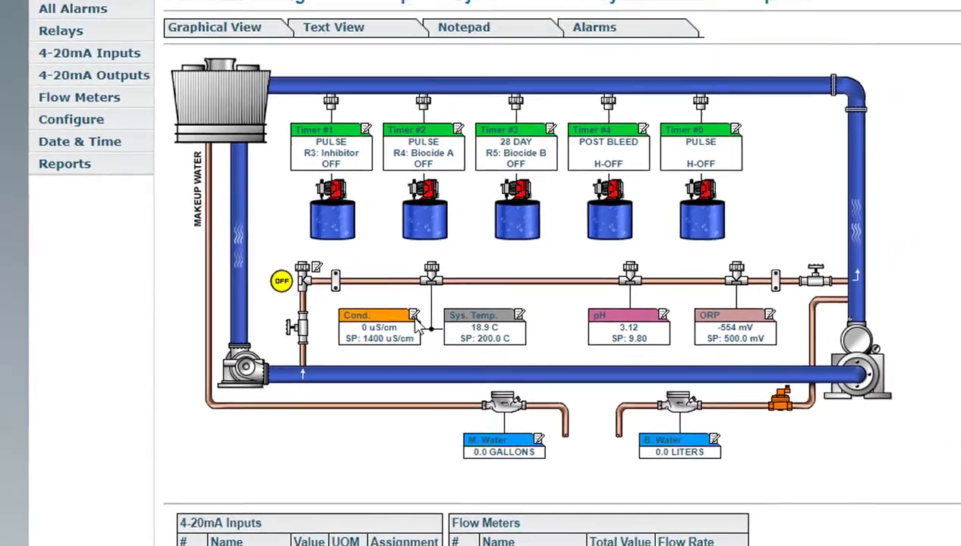
pyautogui.click(450, 292)
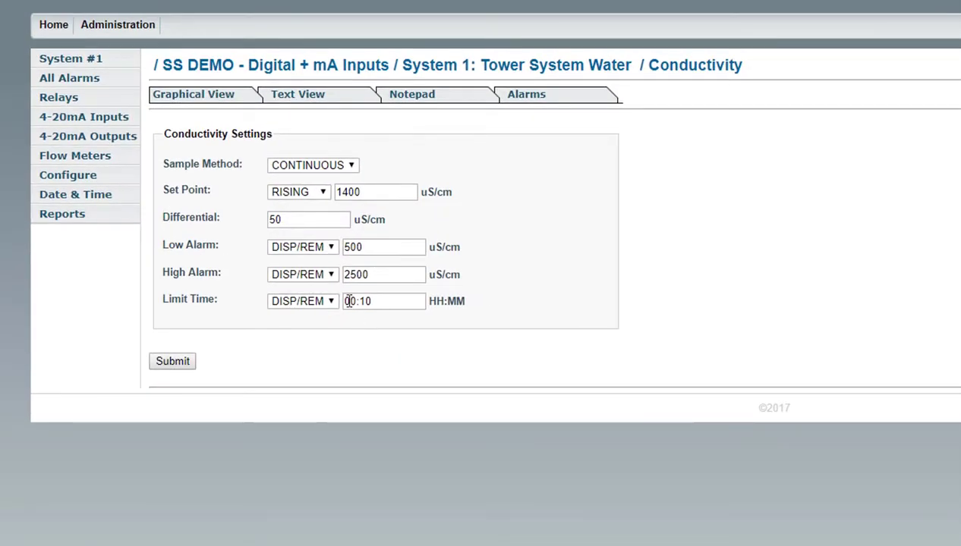
# - Keep the conductivity Low Alarm mode at DISP/REM
pyautogui.click(329, 251)
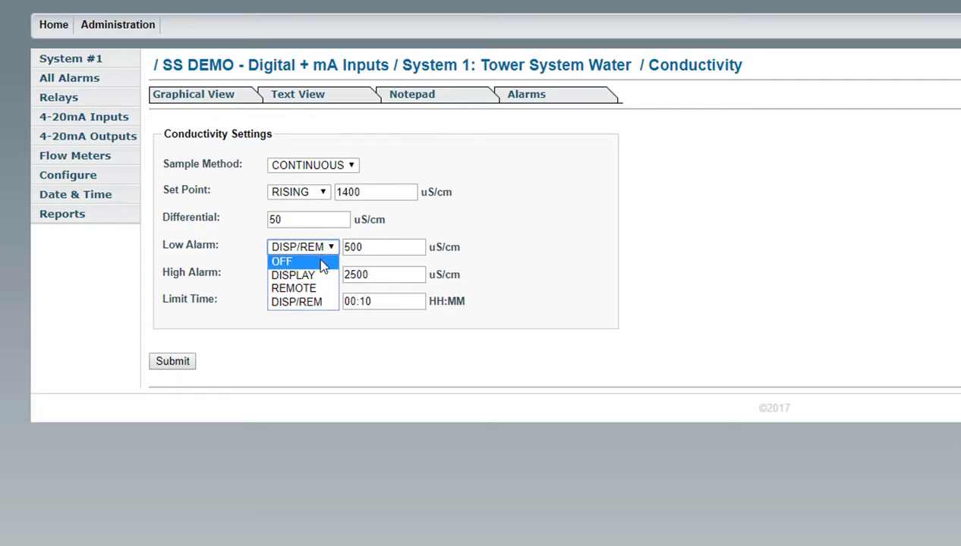
pyautogui.click(322, 302)
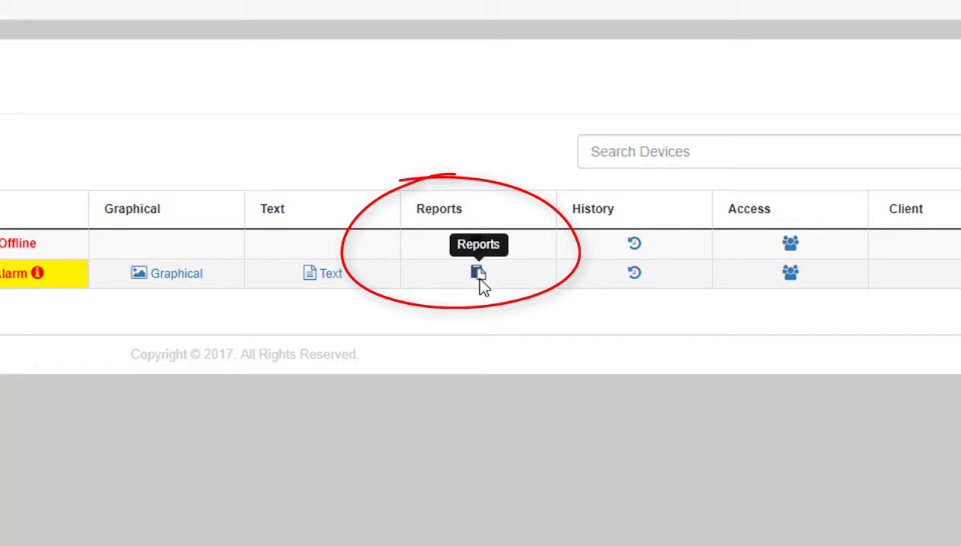
# - Open DEMO-SS's History and Reports and start a new custom report
pyautogui.click(478, 275)
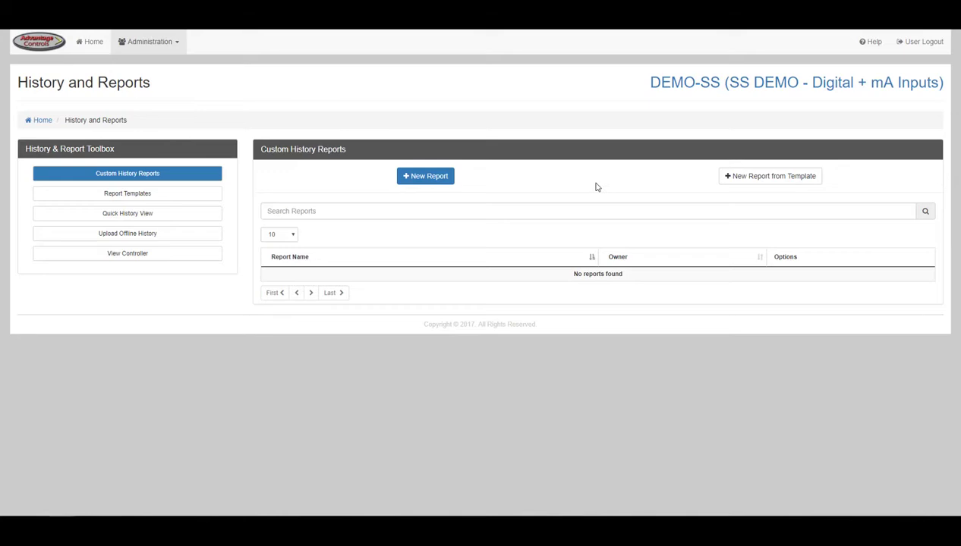
pyautogui.click(438, 180)
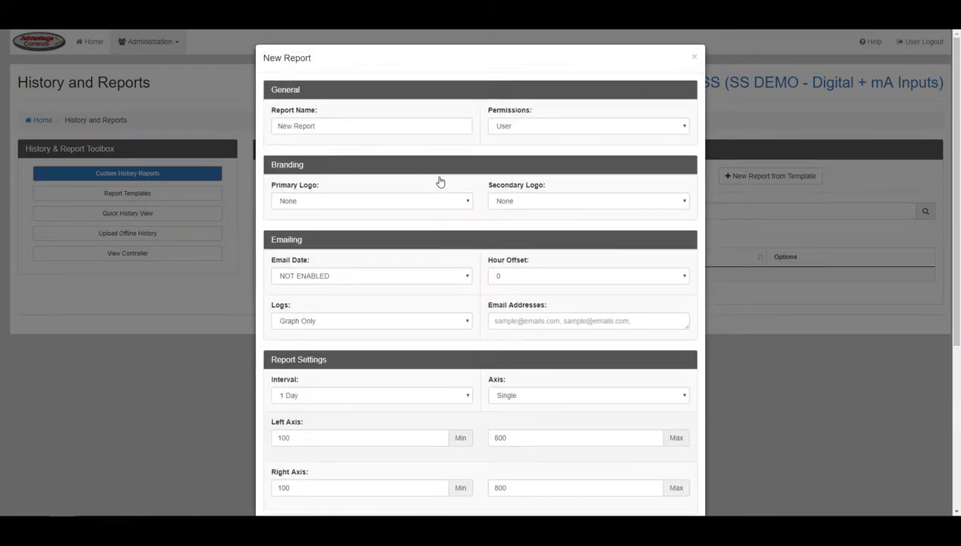
# - Keep the report named New Report with User permissions and no primary or secondary logo
pyautogui.click(433, 129)
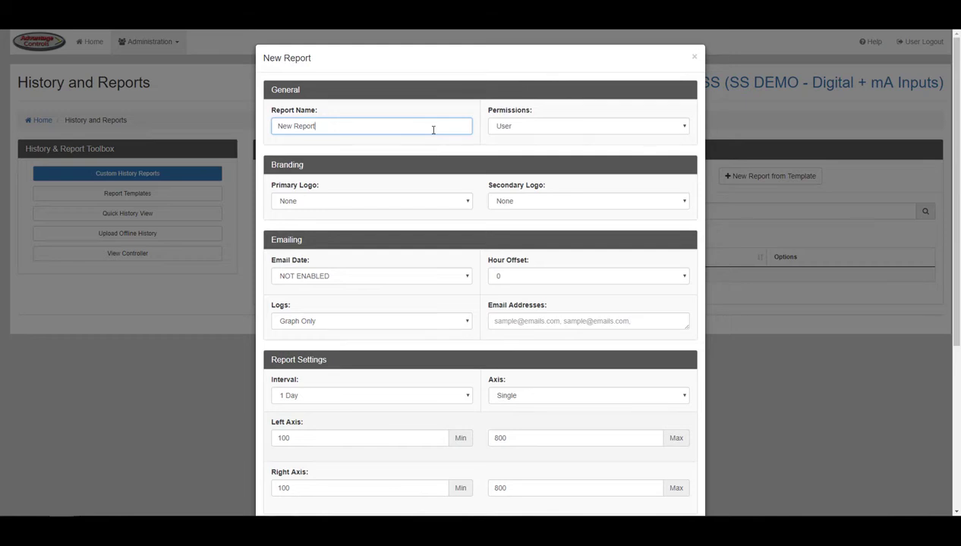
pyautogui.click(504, 129)
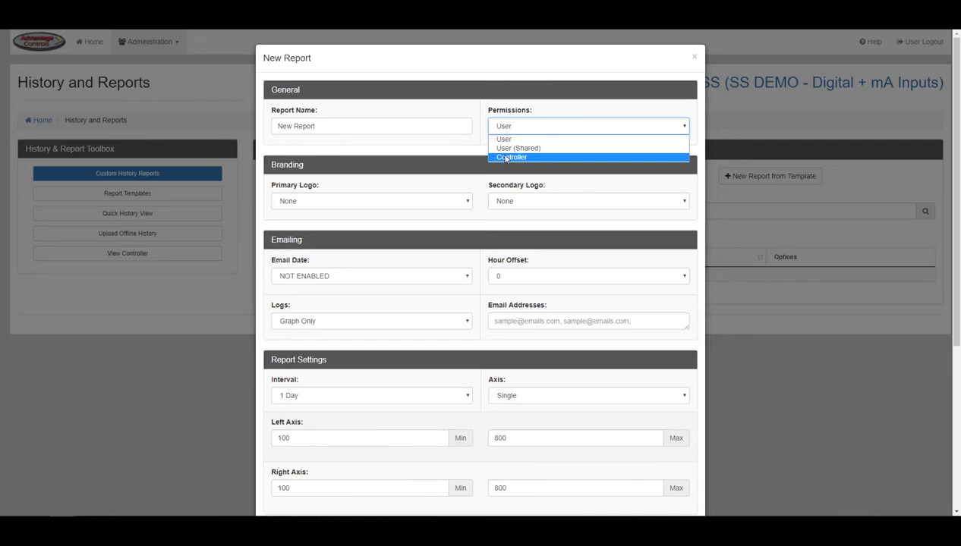
pyautogui.click(474, 151)
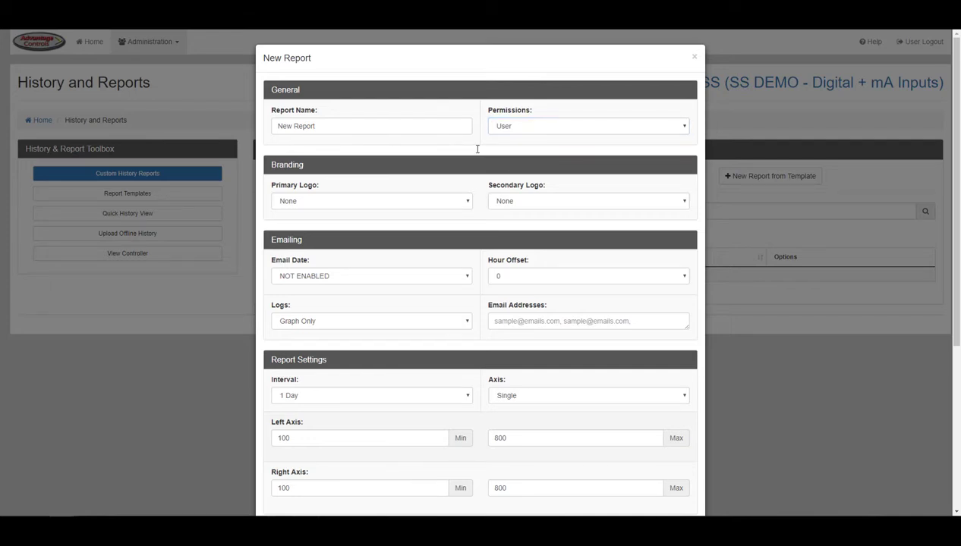
pyautogui.click(469, 202)
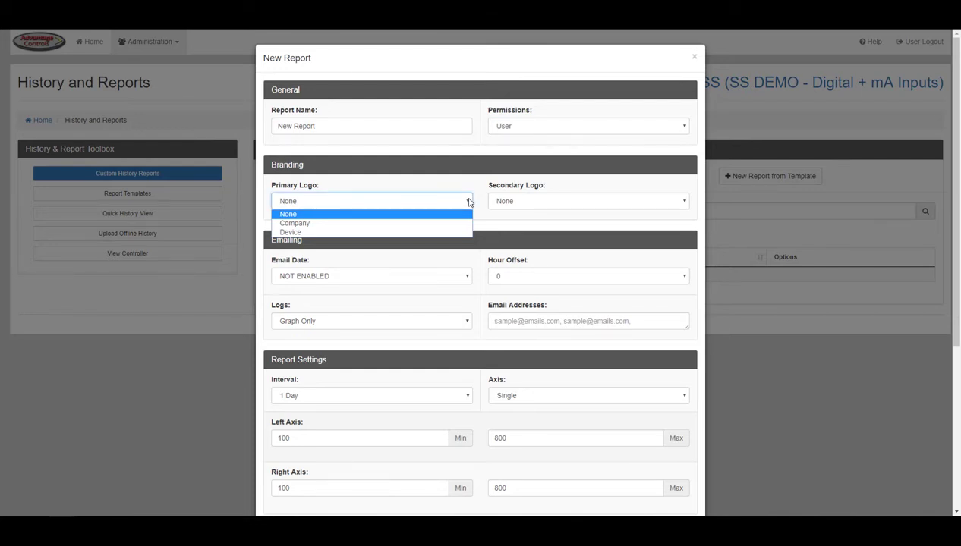
pyautogui.click(466, 205)
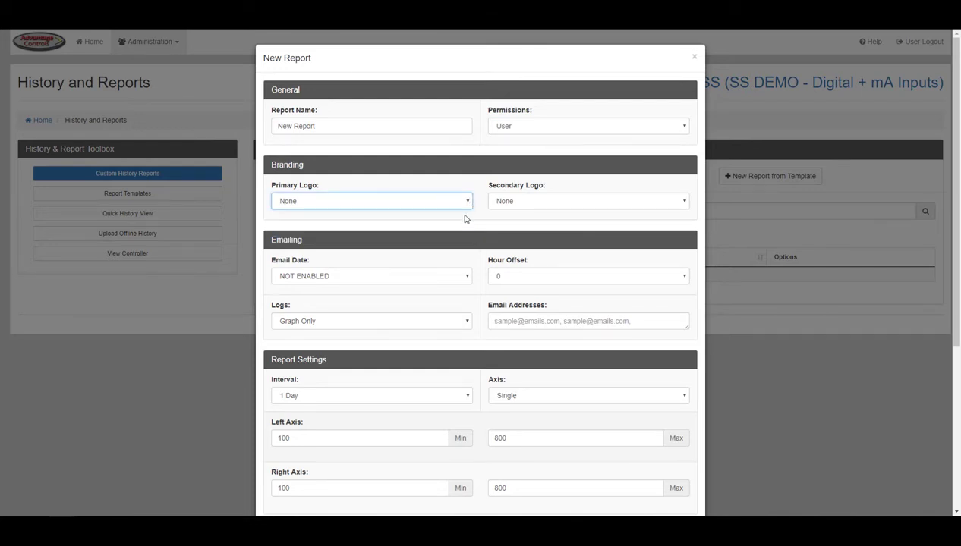
pyautogui.click(510, 203)
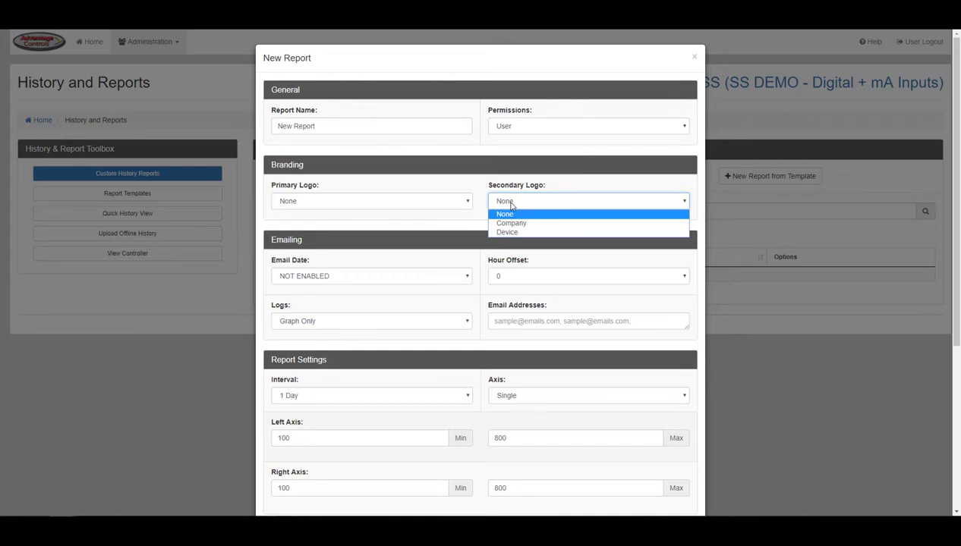
pyautogui.click(511, 205)
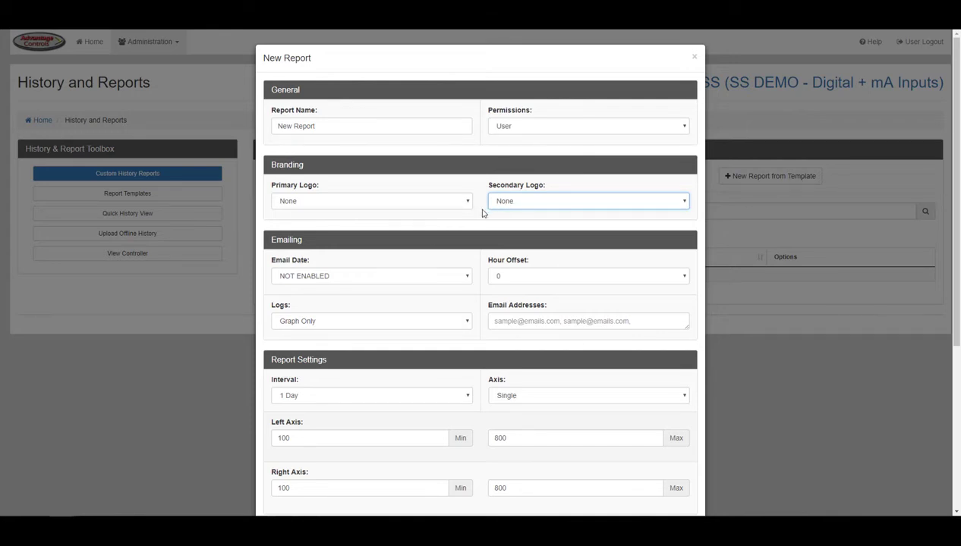
# - Set the report email date to 2017-08-16 and hour offset 8, keeping logs Graph Only
pyautogui.scroll(-2, 482, 213)
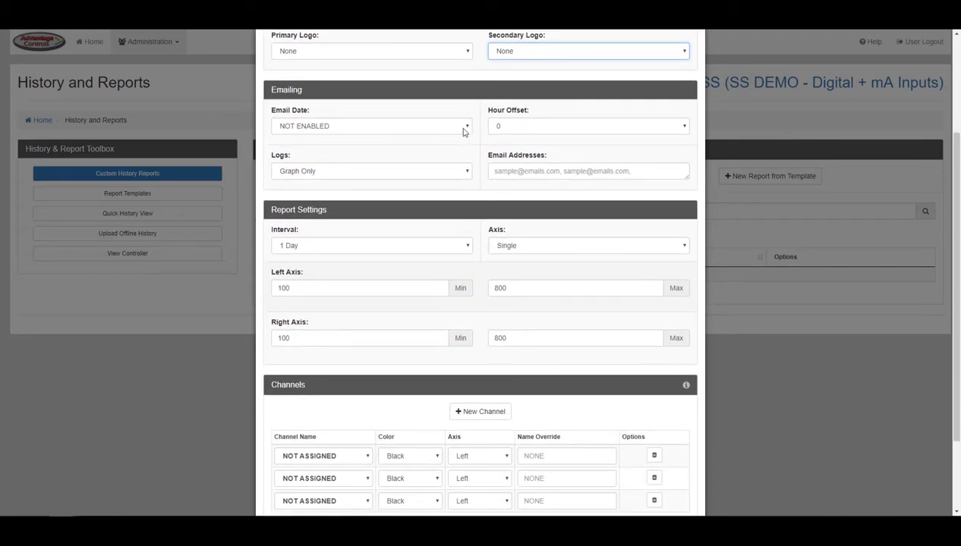
pyautogui.click(464, 131)
pyautogui.click(441, 210)
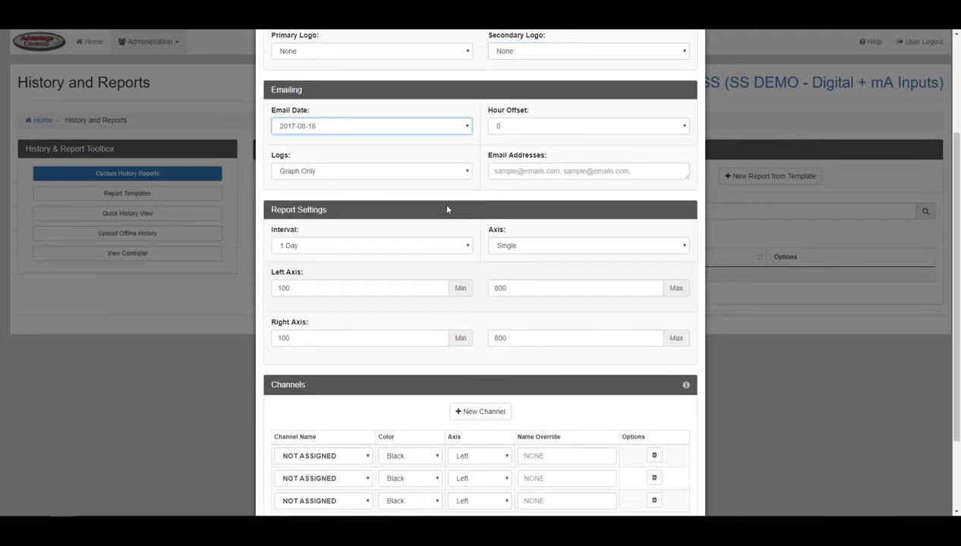
pyautogui.click(514, 130)
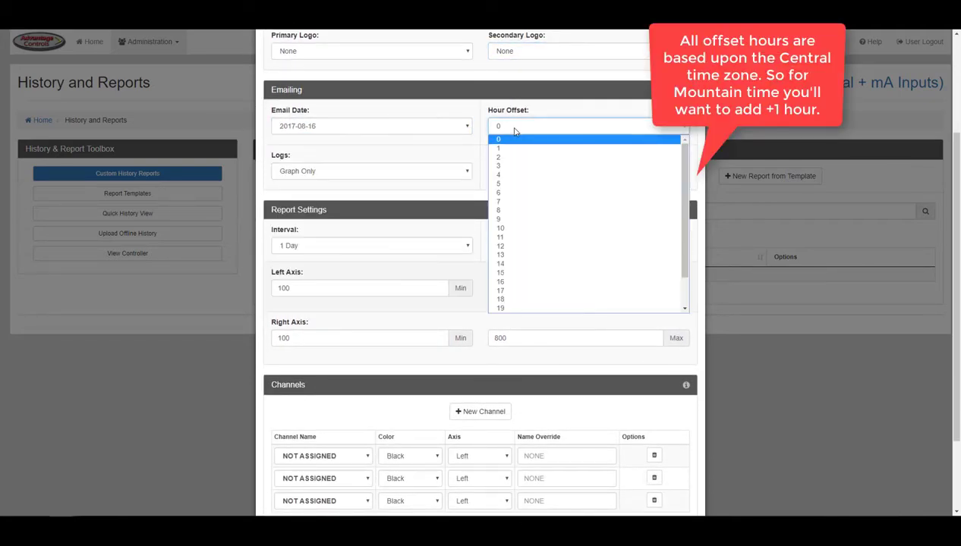
pyautogui.click(507, 211)
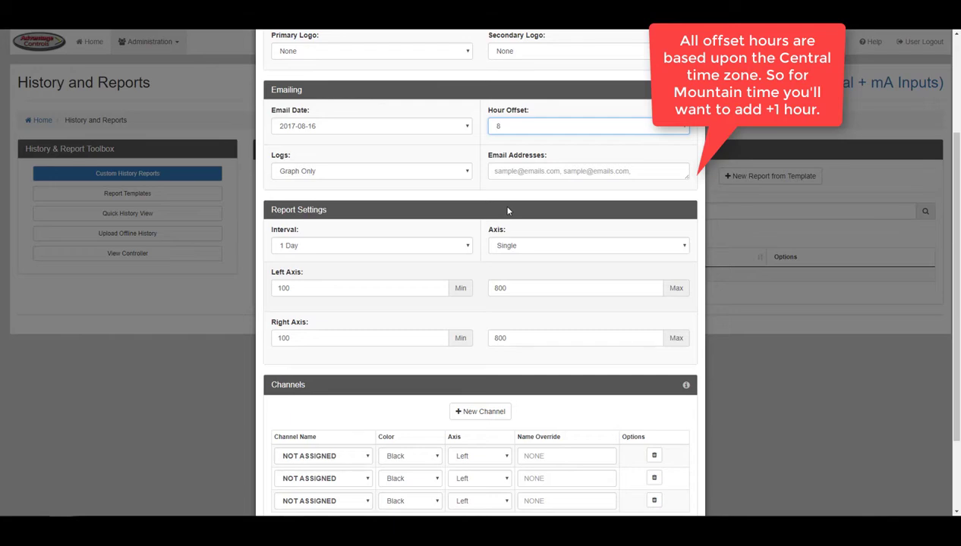
pyautogui.click(454, 176)
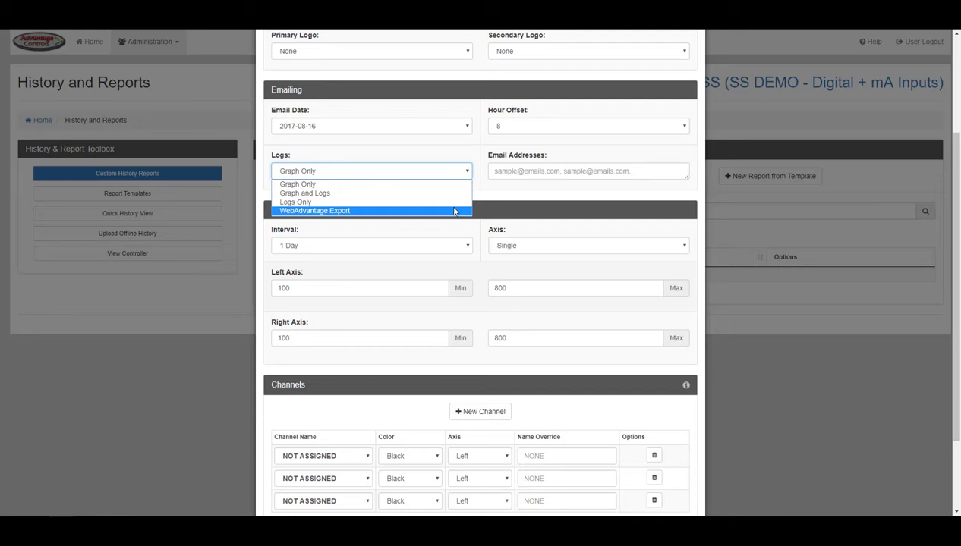
pyautogui.click(481, 191)
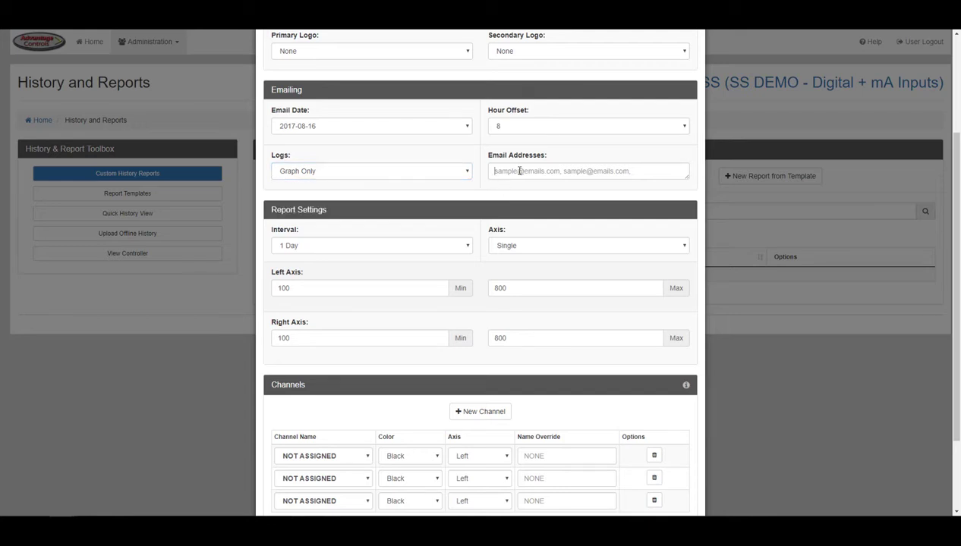
pyautogui.click(519, 171)
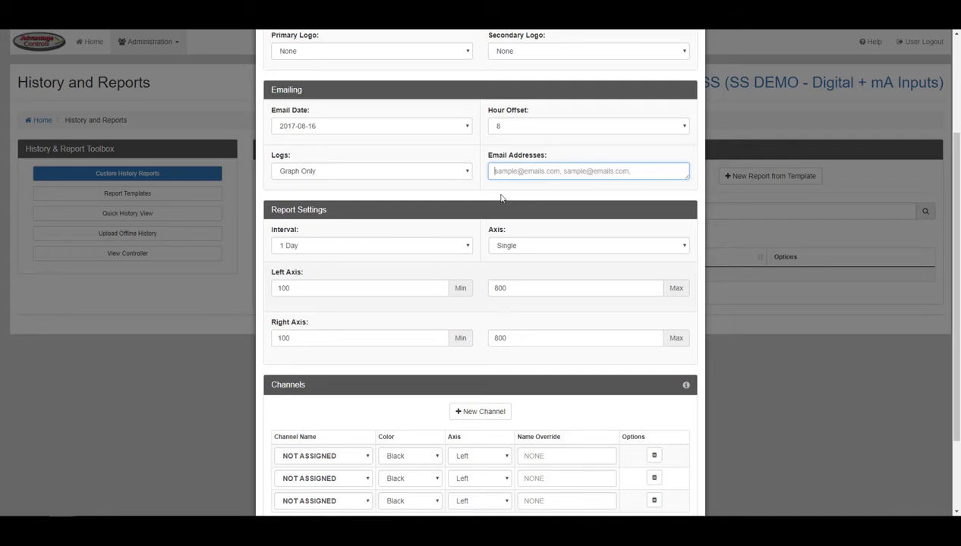
pyautogui.click(456, 251)
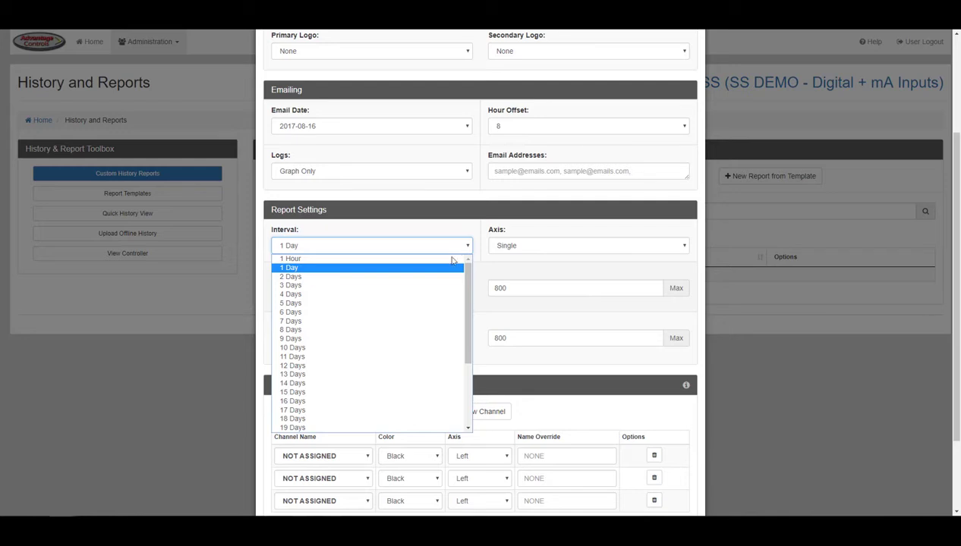
pyautogui.click(437, 321)
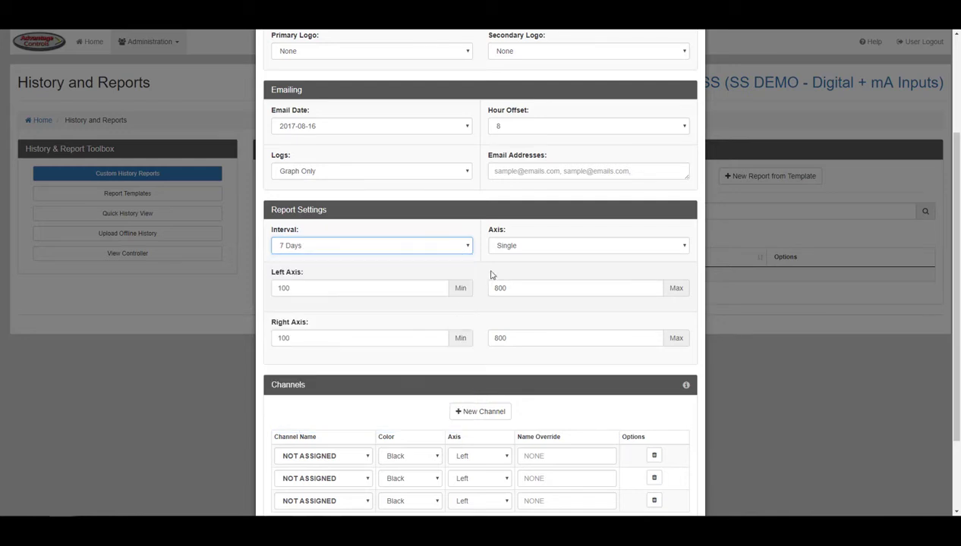
pyautogui.click(509, 250)
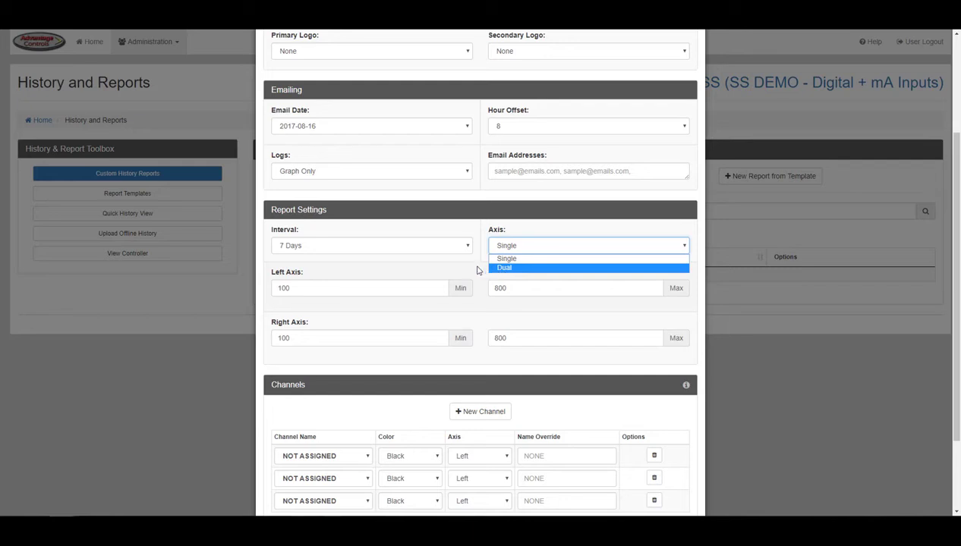
pyautogui.click(477, 267)
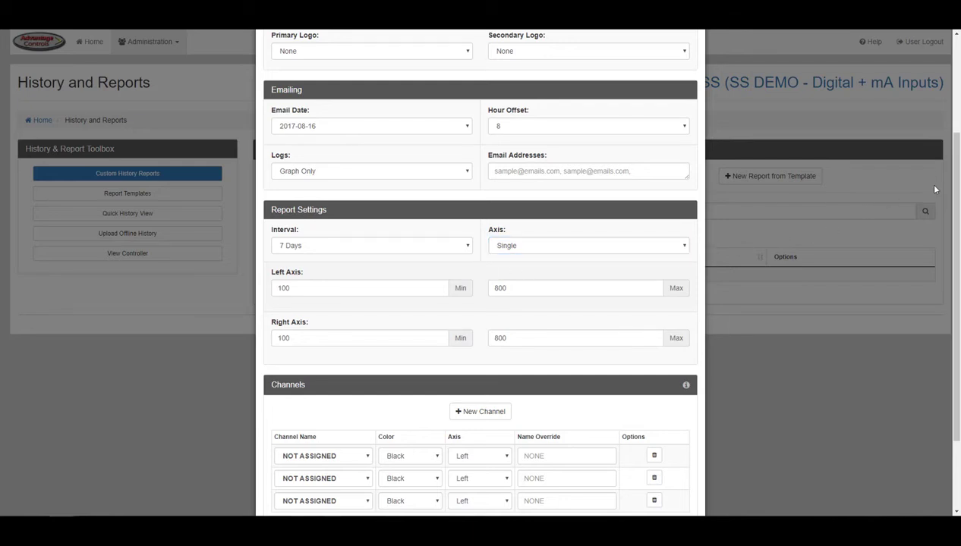
pyautogui.moveTo(955, 189); pyautogui.dragTo(955, 252)
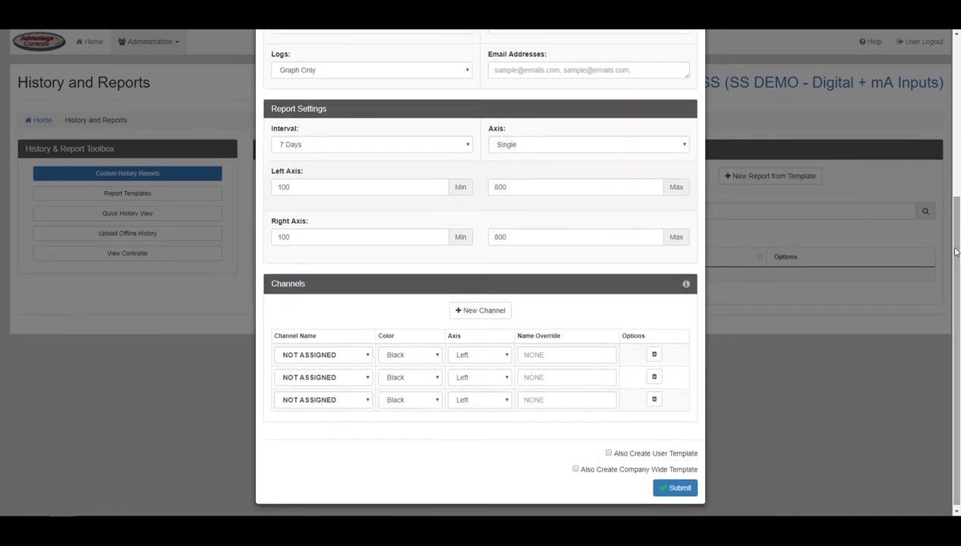
pyautogui.click(385, 189)
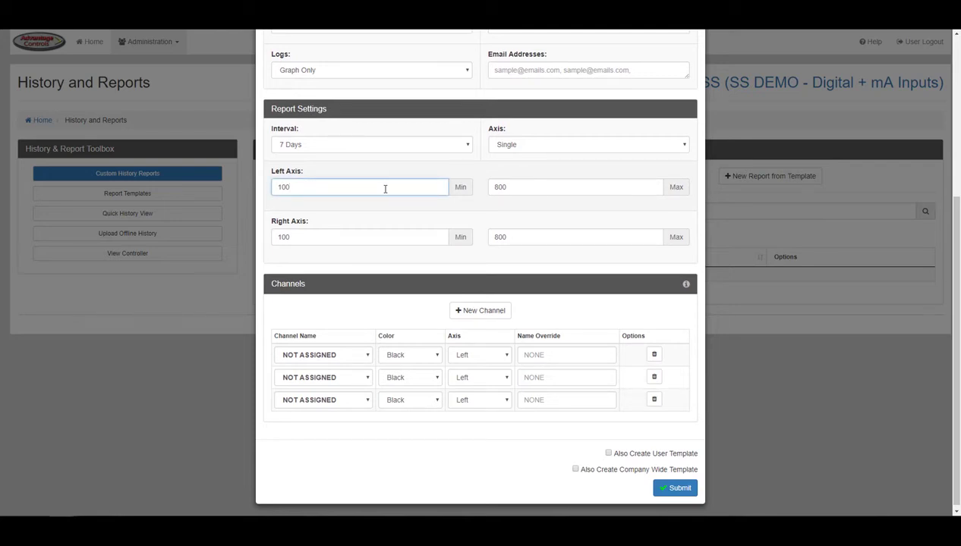
pyautogui.click(385, 236)
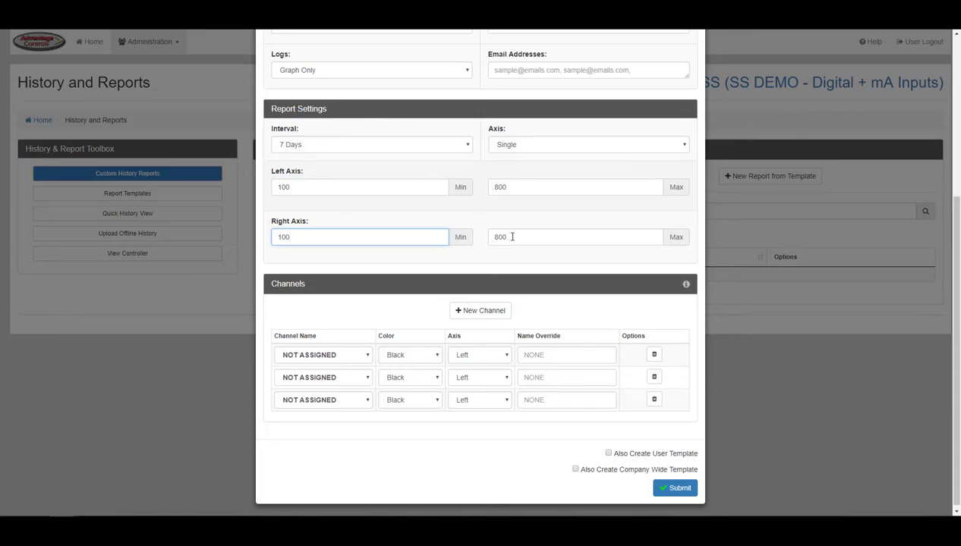
pyautogui.click(517, 236)
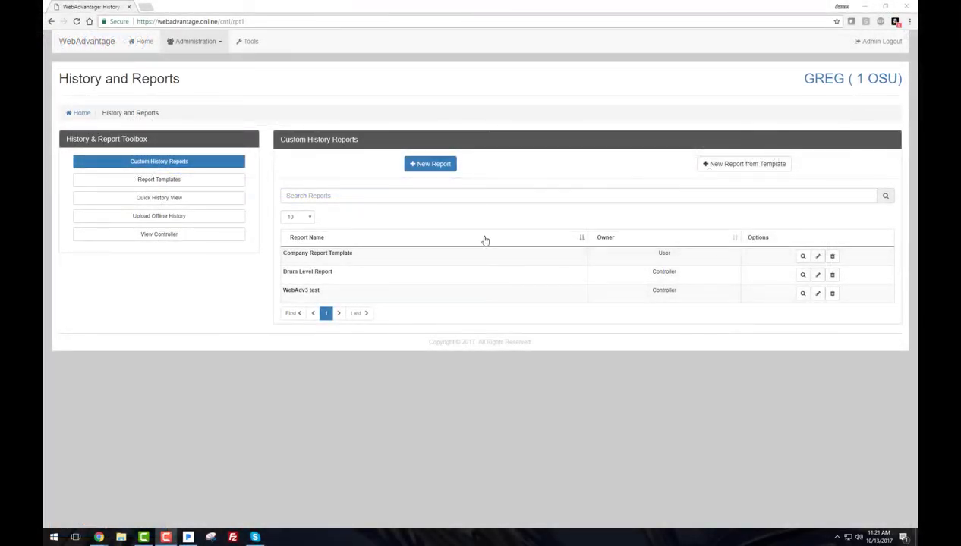
# - Start a new report with row 1 as mA IN1 - Inhibitor Drum and a Usage legend type
pyautogui.click(440, 167)
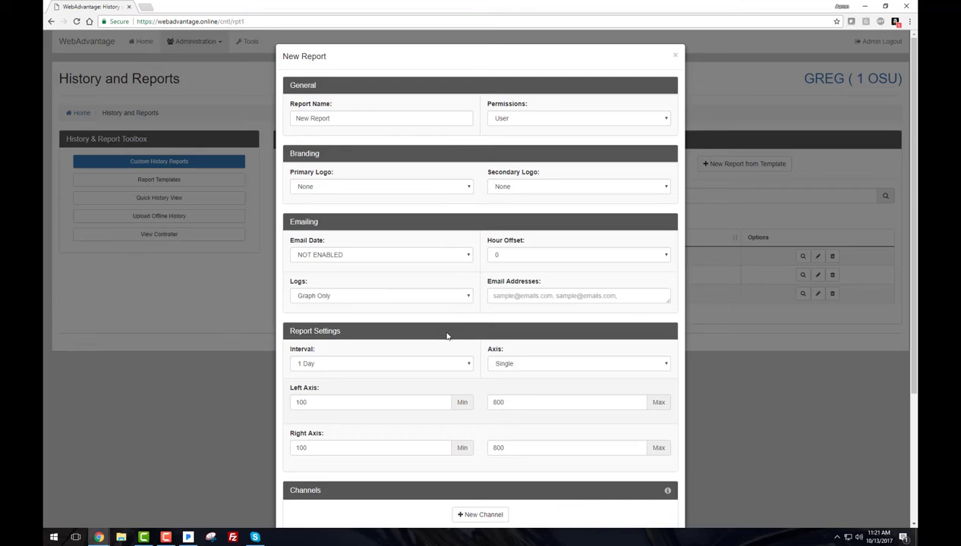
pyautogui.scroll(-3, 447, 336)
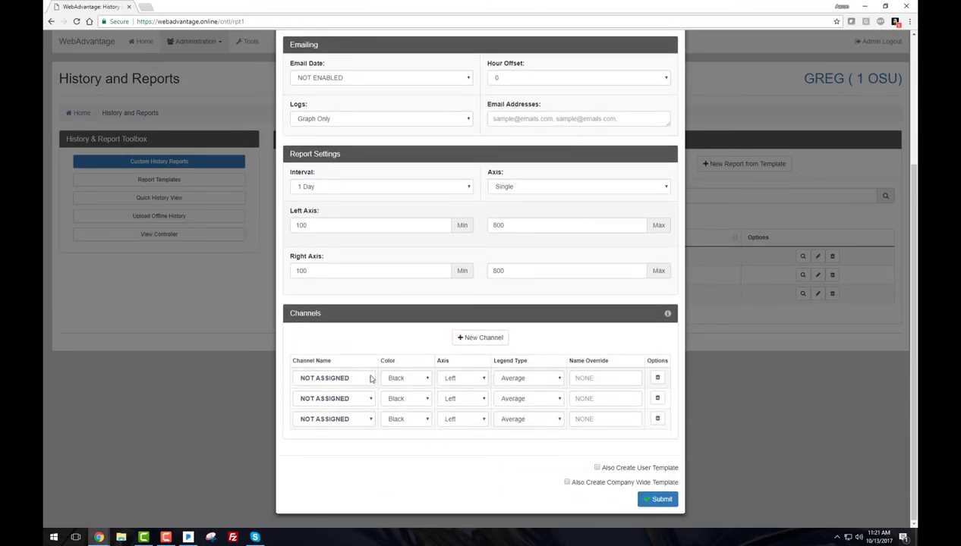
pyautogui.click(524, 378)
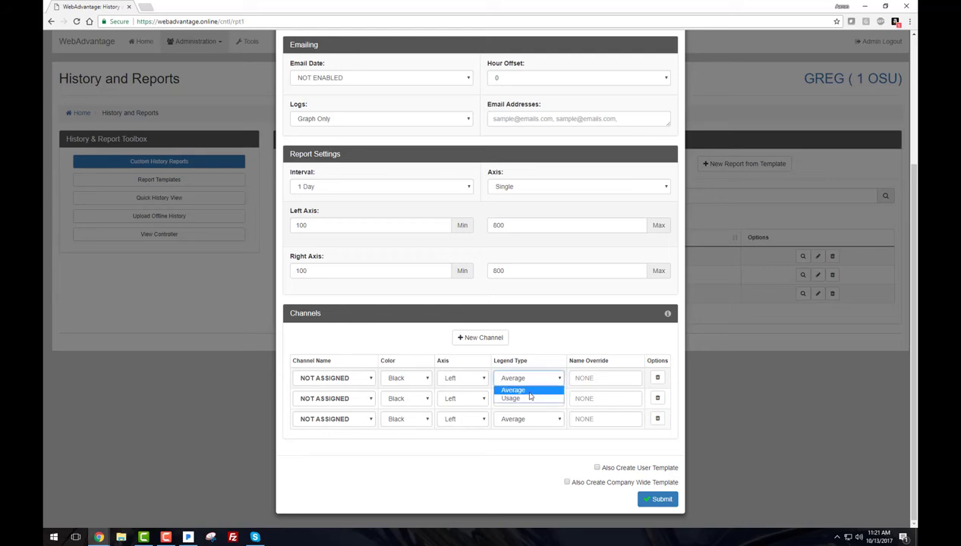
pyautogui.click(529, 399)
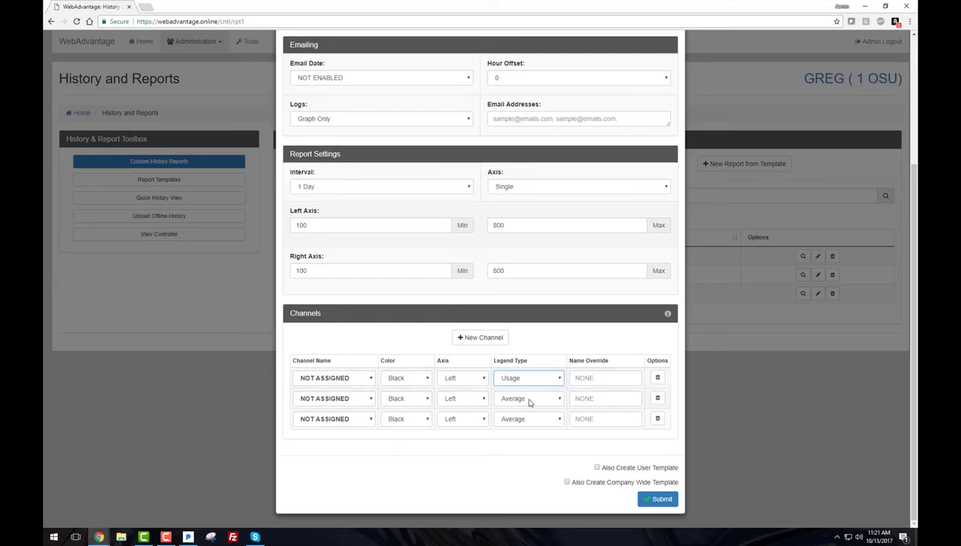
pyautogui.click(370, 378)
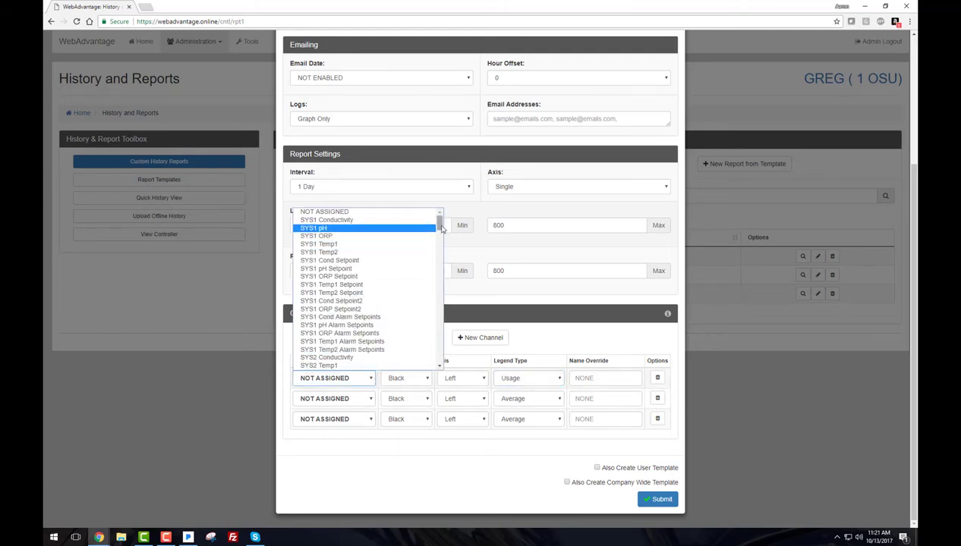
pyautogui.moveTo(439, 222); pyautogui.dragTo(439, 354)
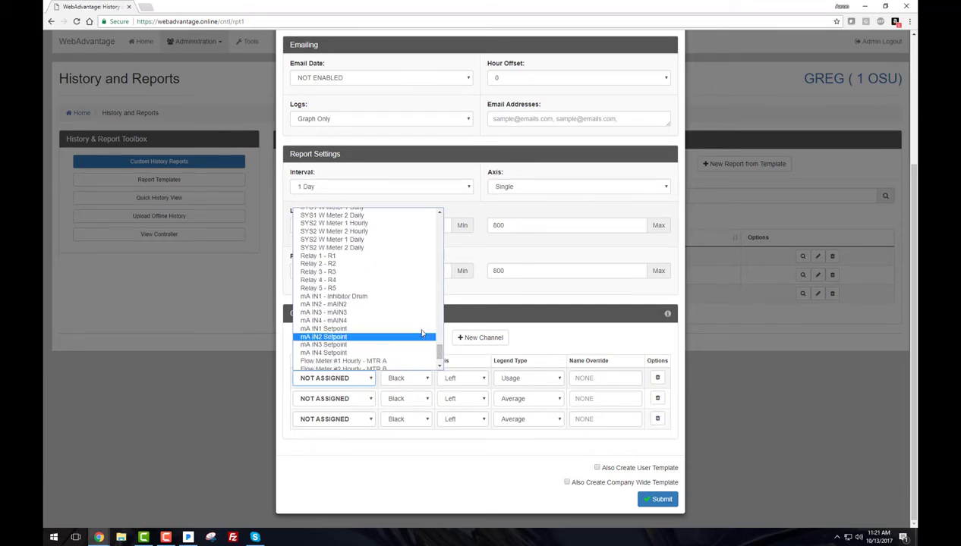
pyautogui.click(372, 297)
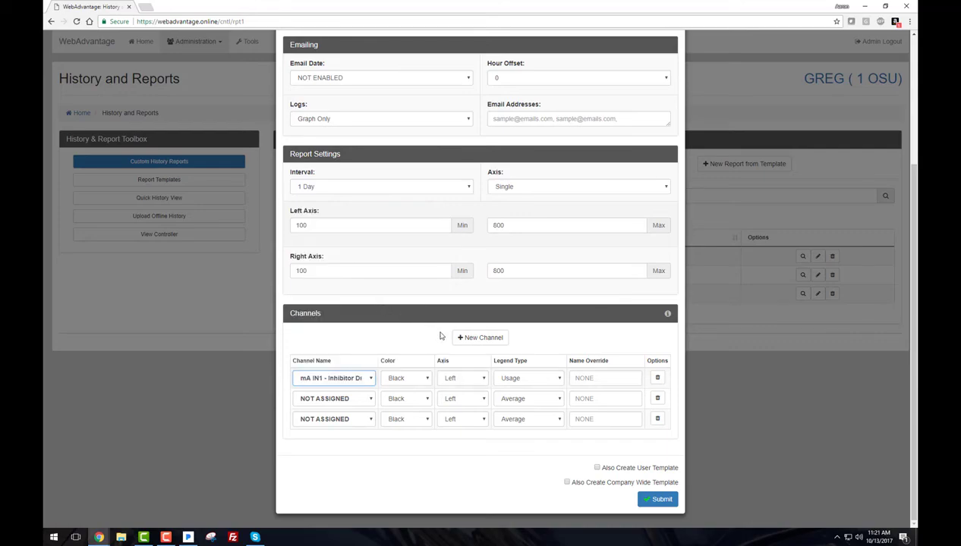
# - Set channel 1 to SYS1 Conductivity with the display name 'Cond'
pyautogui.click(653, 502)
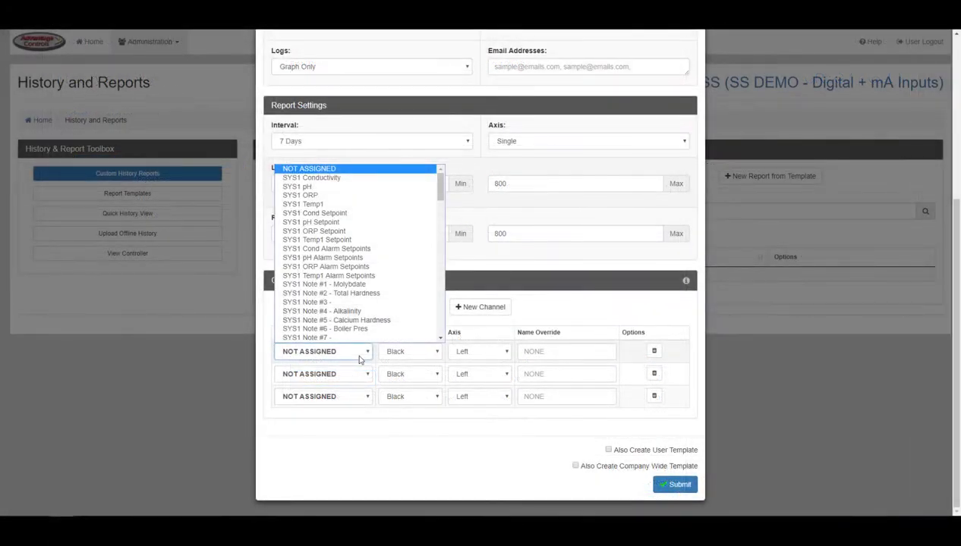
pyautogui.click(370, 179)
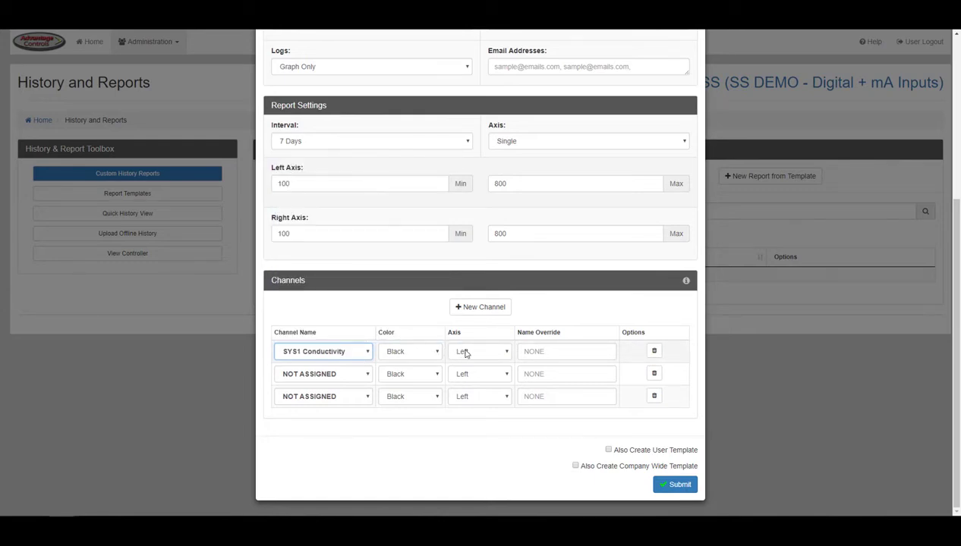
pyautogui.click(541, 353)
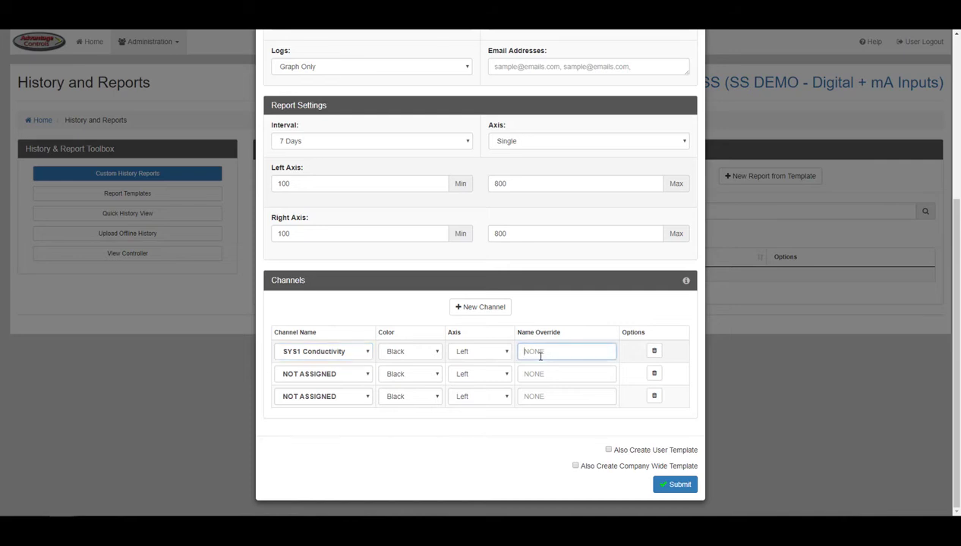
pyautogui.write('Cond')
# - Set channel 2 to SYS1 pH, red line, right axis, named 'pH'
pyautogui.click(368, 377)
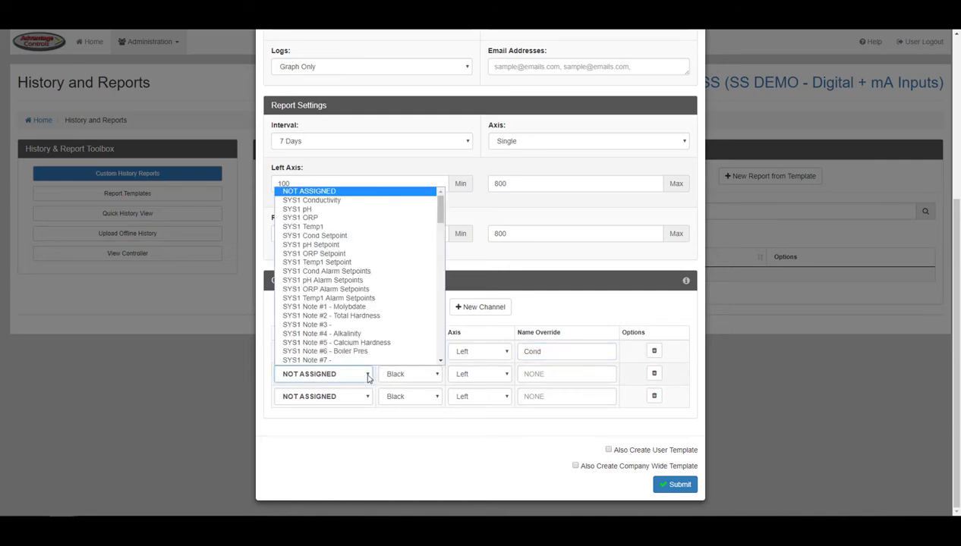
pyautogui.click(365, 211)
pyautogui.click(418, 372)
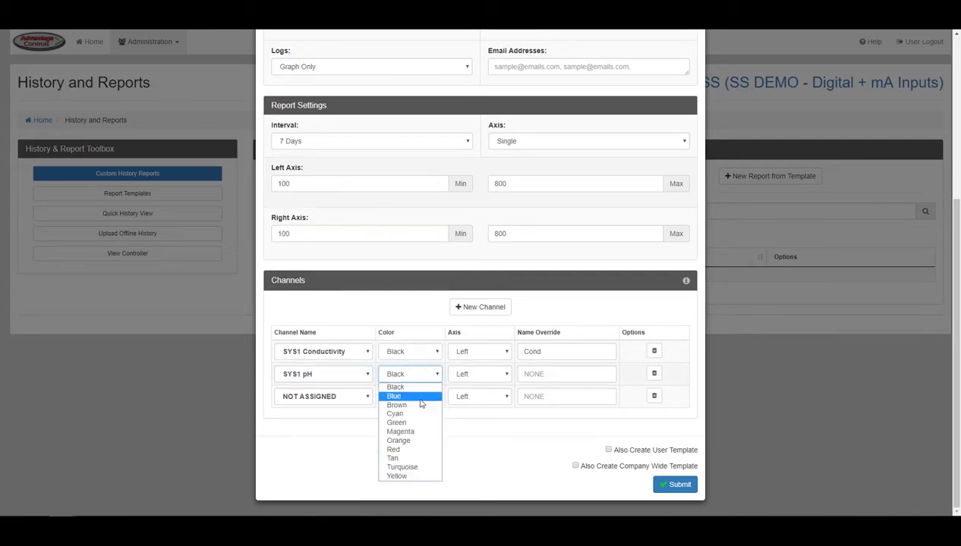
pyautogui.click(402, 450)
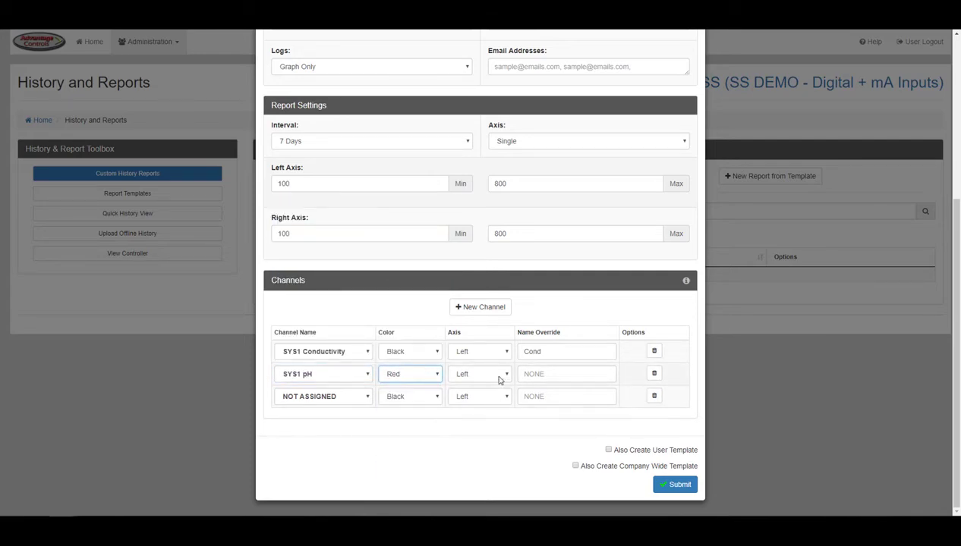
pyautogui.click(497, 379)
pyautogui.click(495, 397)
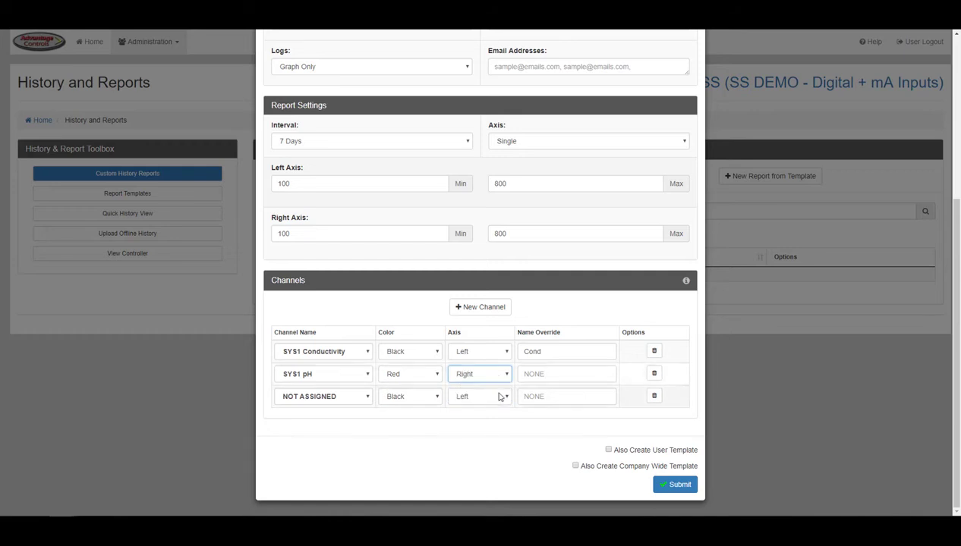
pyautogui.click(544, 374)
pyautogui.write('pH')
# - Delete the unused third channel row and add a new empty channel row
pyautogui.click(654, 396)
pyautogui.click(591, 399)
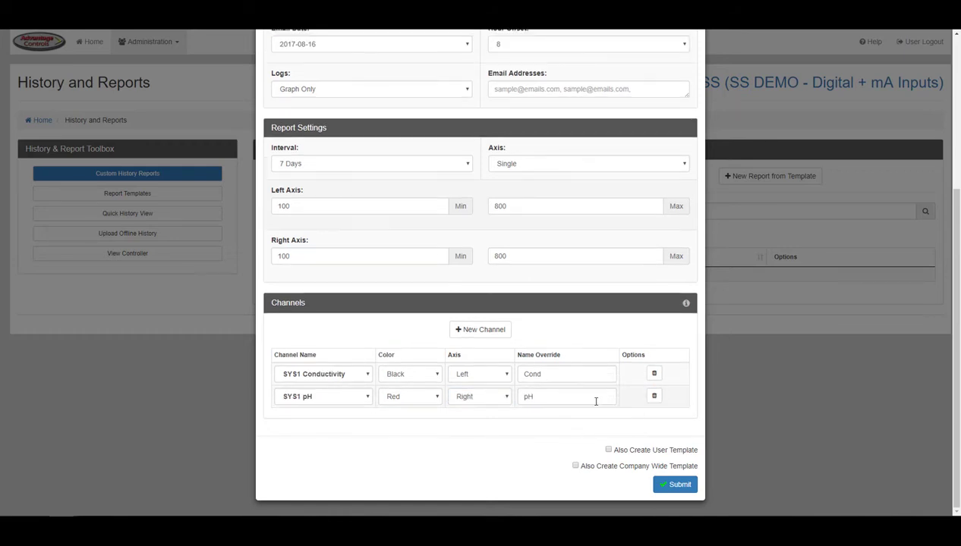
pyautogui.click(494, 330)
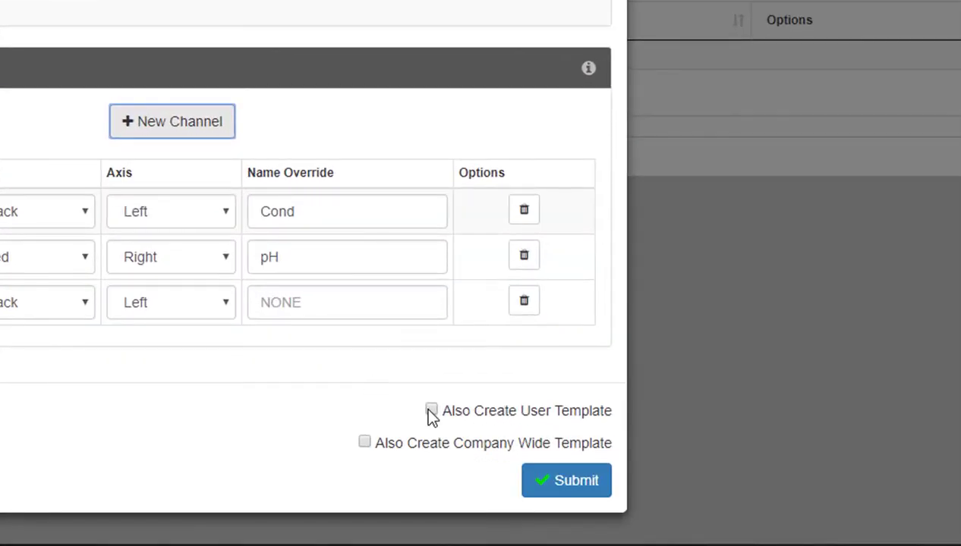
# - Submit the report, also saving it as a user and a company-wide template
pyautogui.click(430, 413)
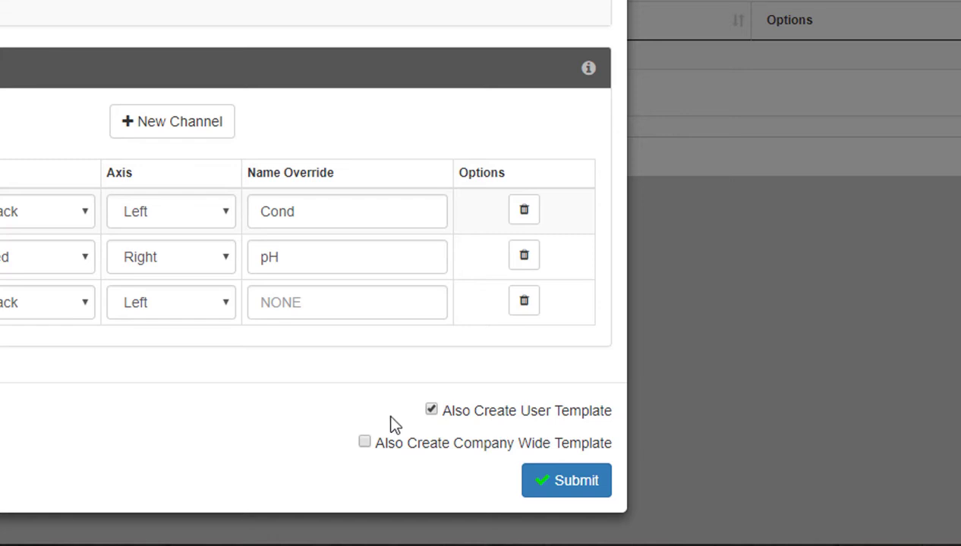
pyautogui.click(365, 446)
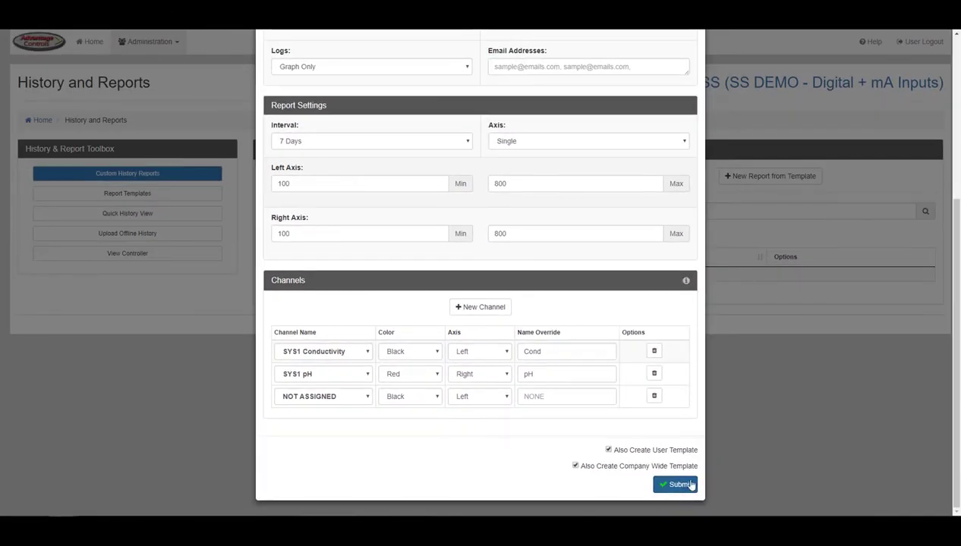
pyautogui.click(662, 490)
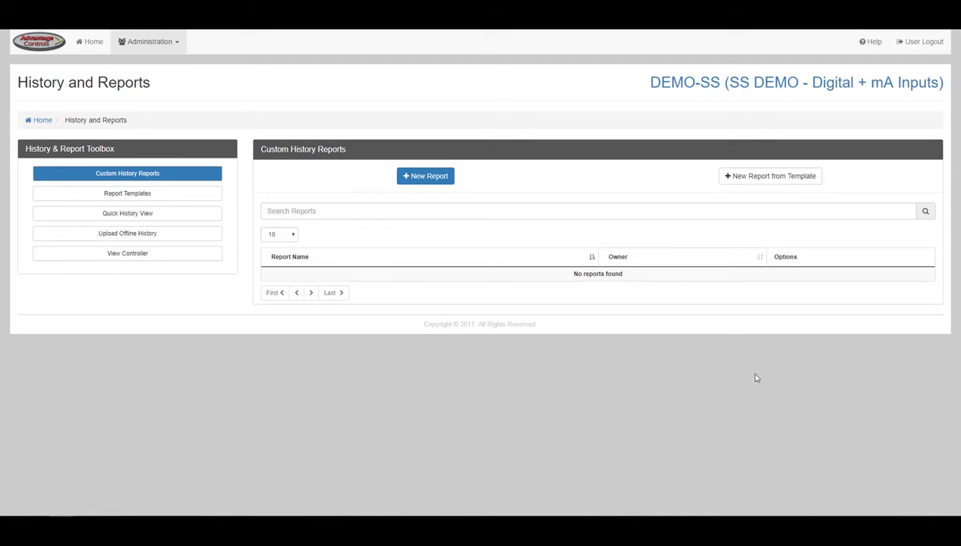
# - Start a new report from a template, browsing the user and company-wide template lists
pyautogui.click(761, 182)
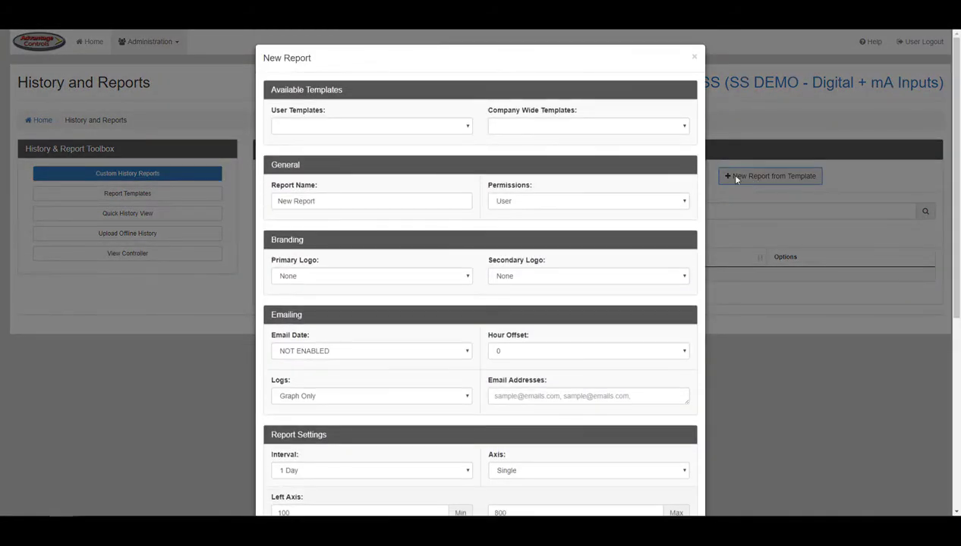
pyautogui.click(444, 127)
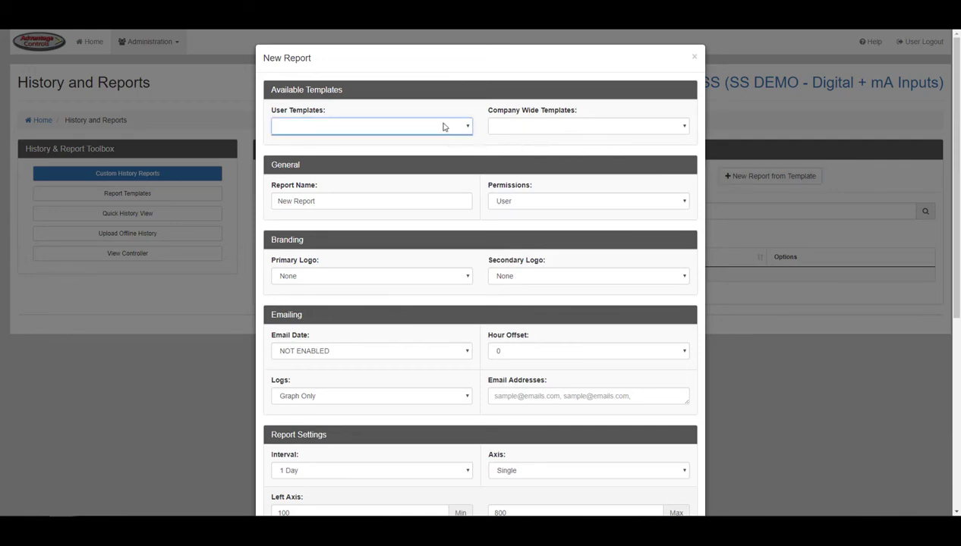
pyautogui.click(503, 127)
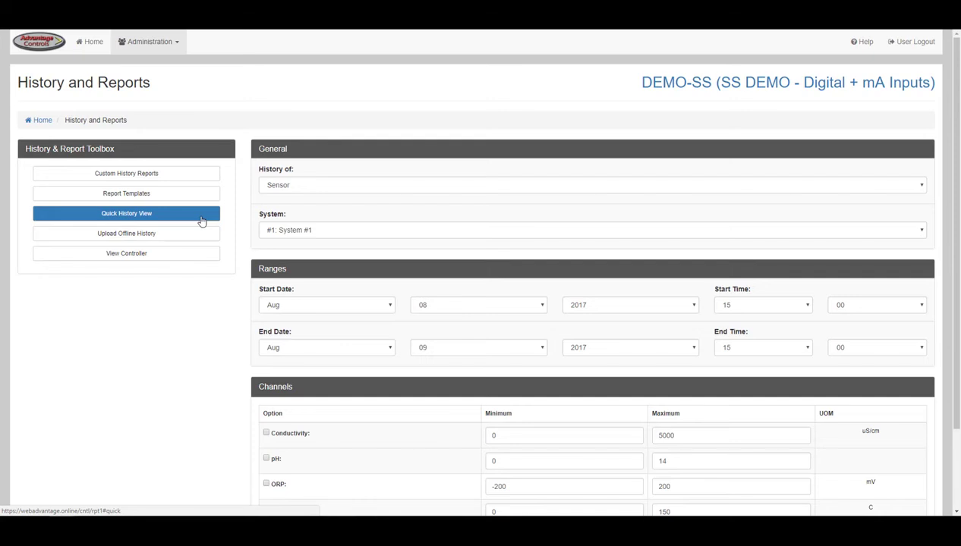
# - Choose Sensor history for System #1 with the start date kept at Aug 08 2017
pyautogui.click(314, 186)
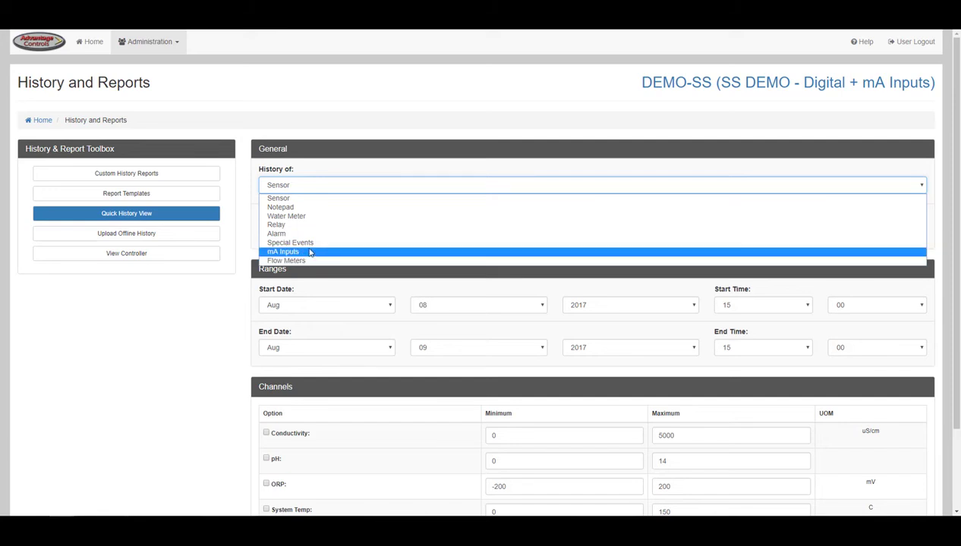
pyautogui.click(309, 199)
pyautogui.click(309, 233)
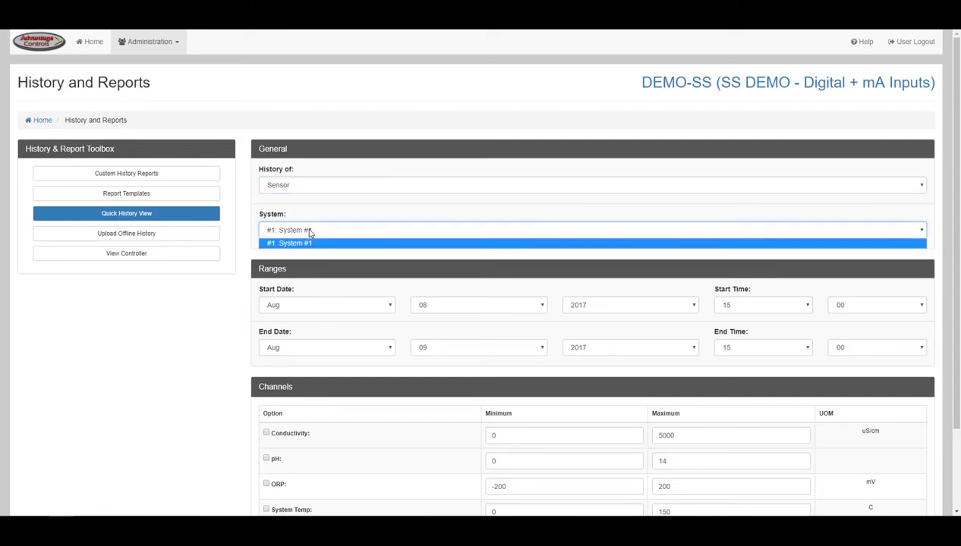
pyautogui.click(310, 232)
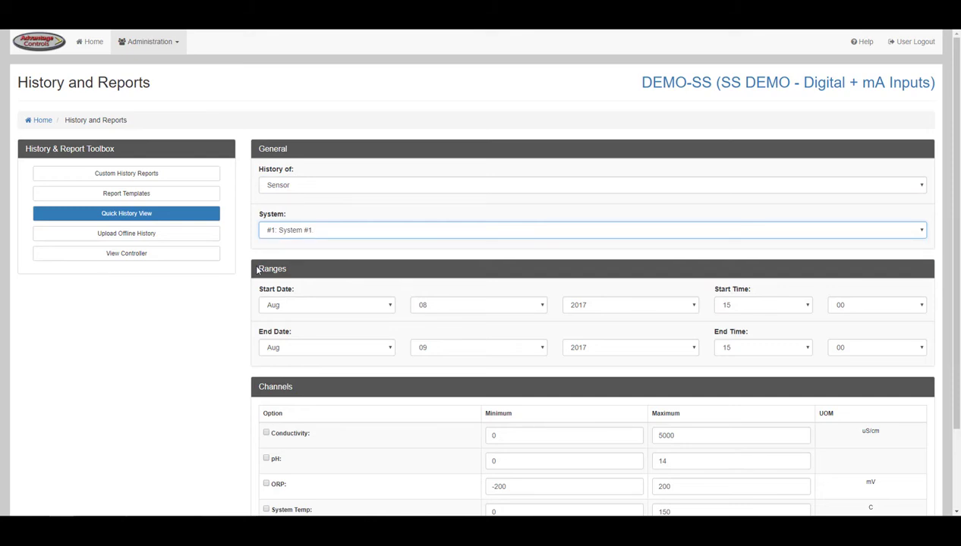
pyautogui.scroll(-3, 254, 270)
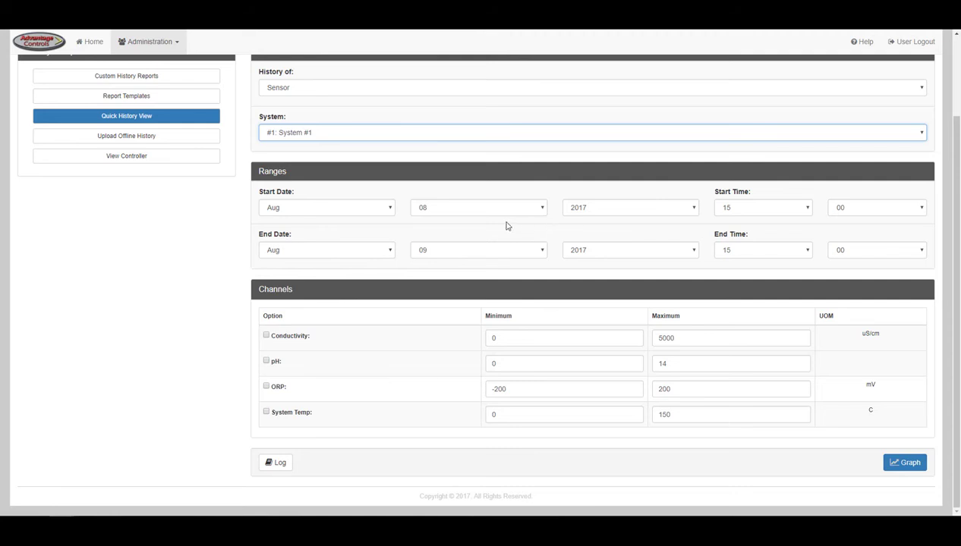
pyautogui.click(391, 209)
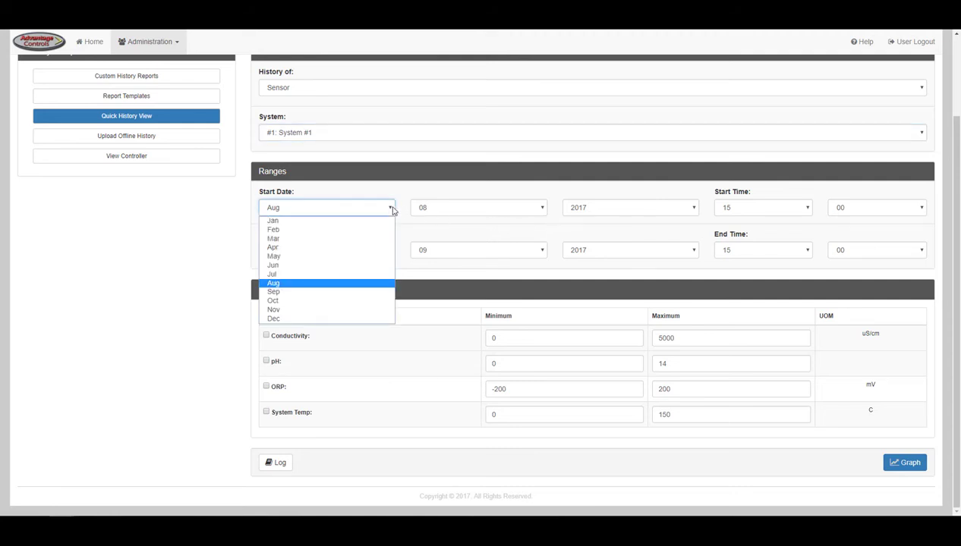
pyautogui.click(391, 209)
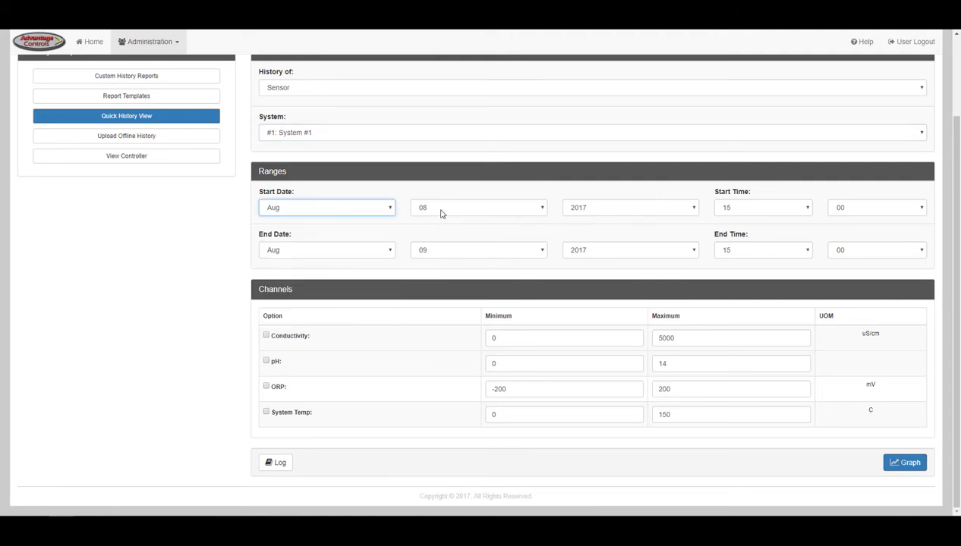
pyautogui.click(543, 209)
pyautogui.click(542, 210)
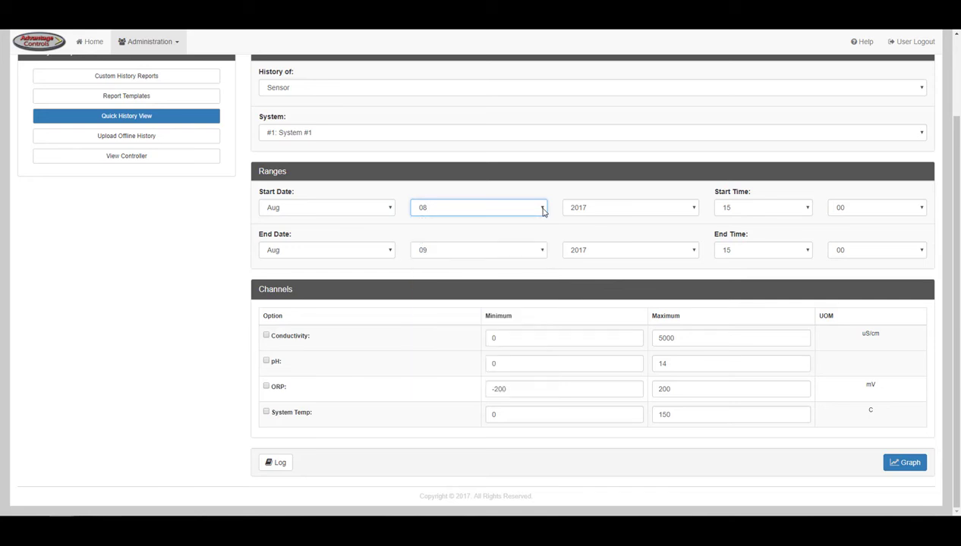
# - Tick the Conductivity, ORP and System Temp channels alongside pH
pyautogui.click(266, 336)
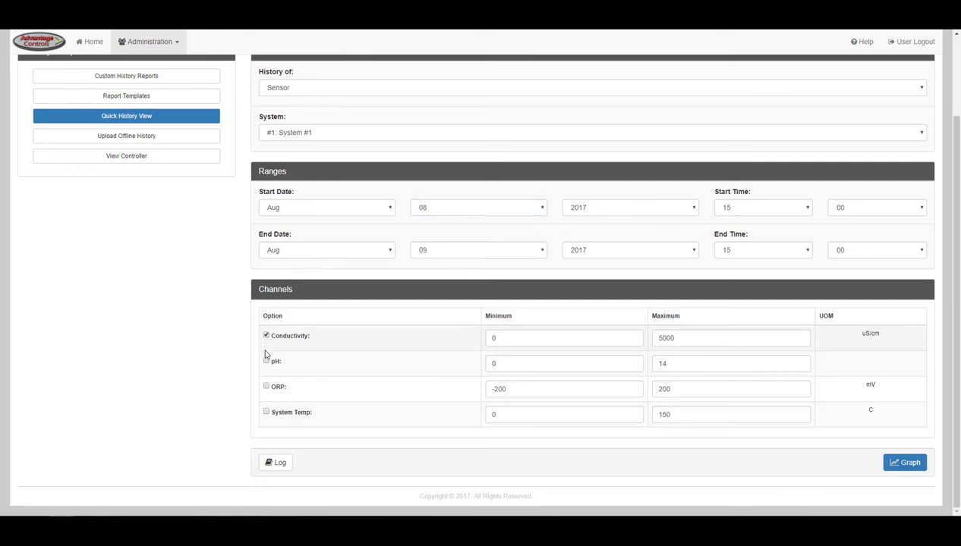
pyautogui.click(266, 386)
pyautogui.click(266, 411)
# - Download the sensor history as sensor.csv, graph it, then go to offline history upload
pyautogui.click(279, 462)
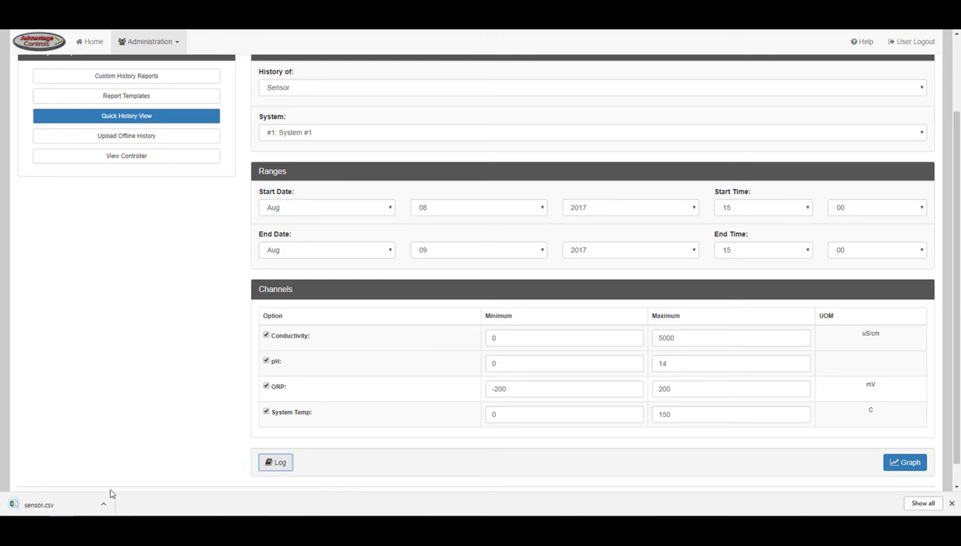
pyautogui.click(914, 470)
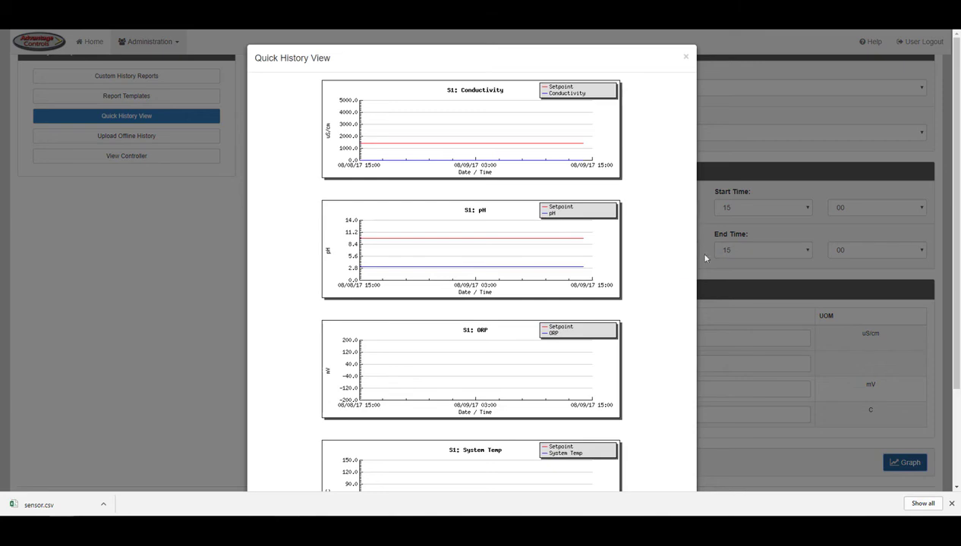
pyautogui.moveTo(954, 133); pyautogui.dragTo(950, 161)
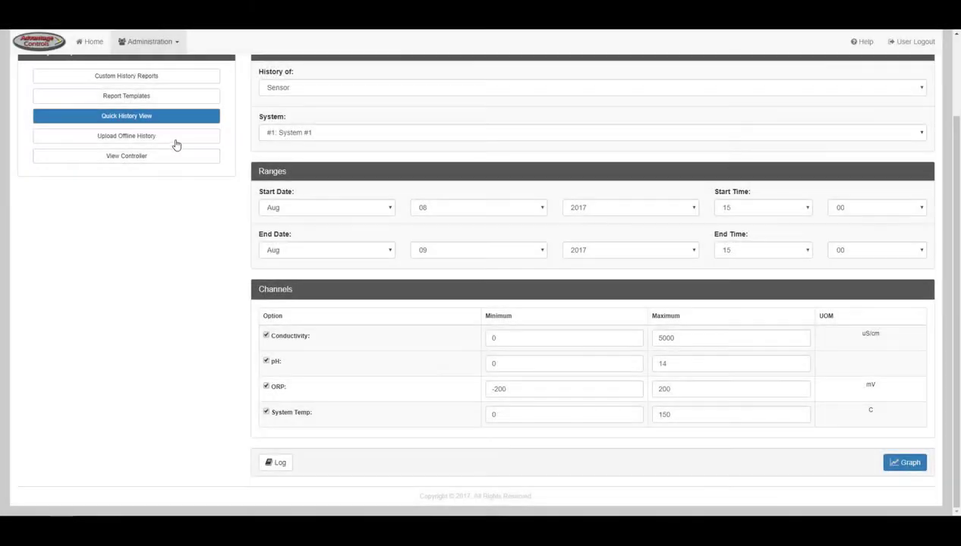
pyautogui.click(176, 140)
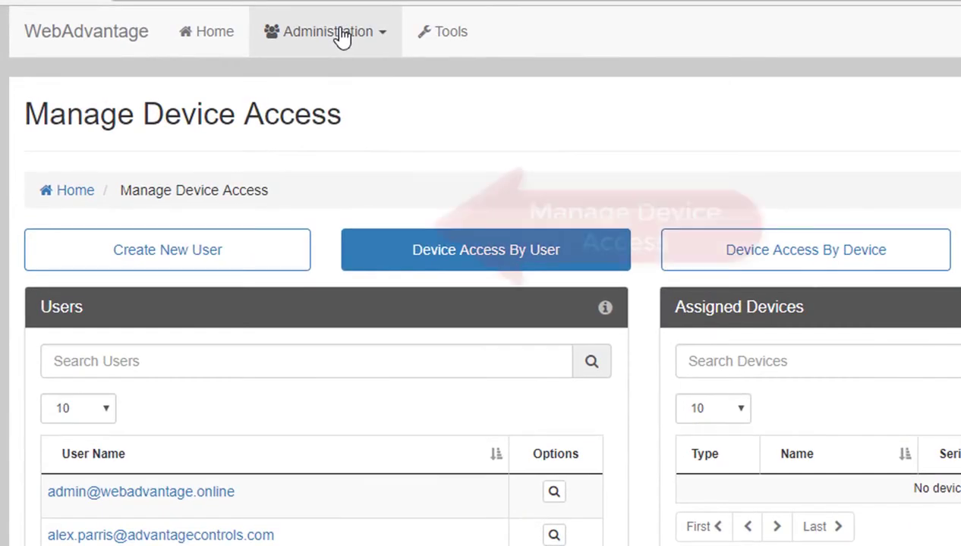
# - Open Manage Device Access by group and select Aarons Test Group
pyautogui.click(340, 33)
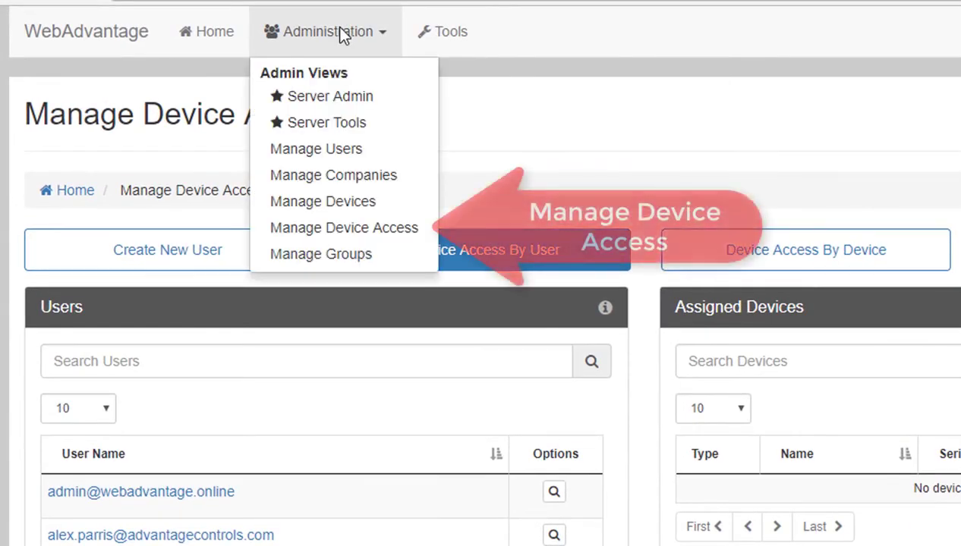
pyautogui.click(346, 229)
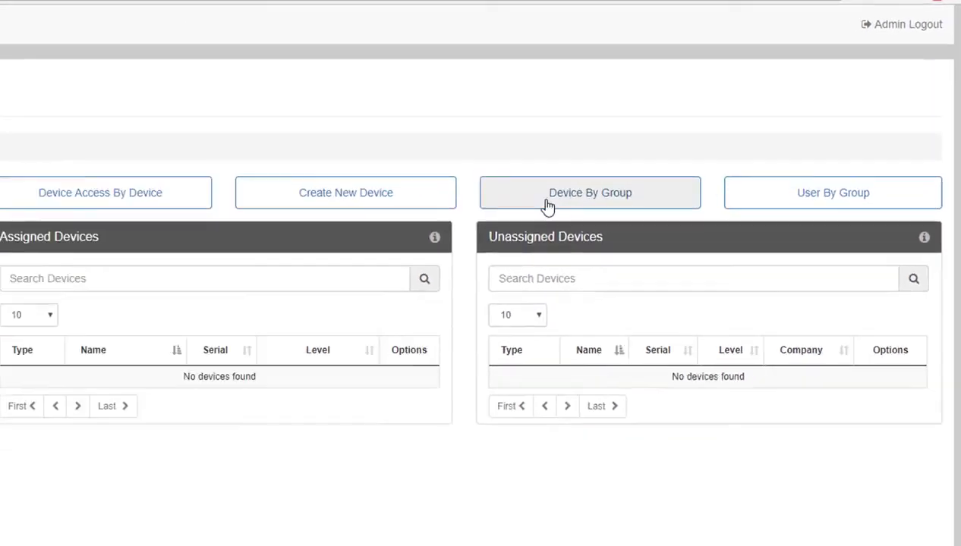
pyautogui.click(546, 198)
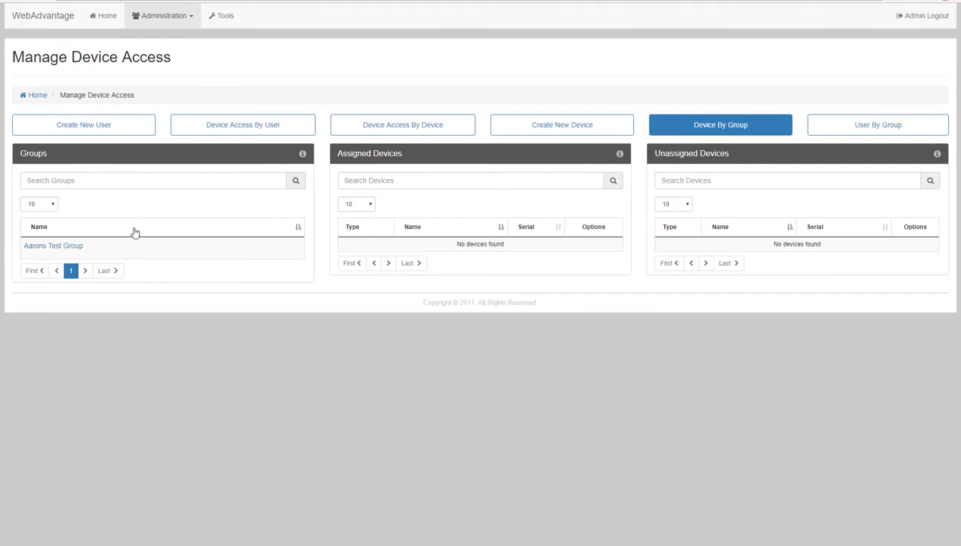
pyautogui.click(60, 250)
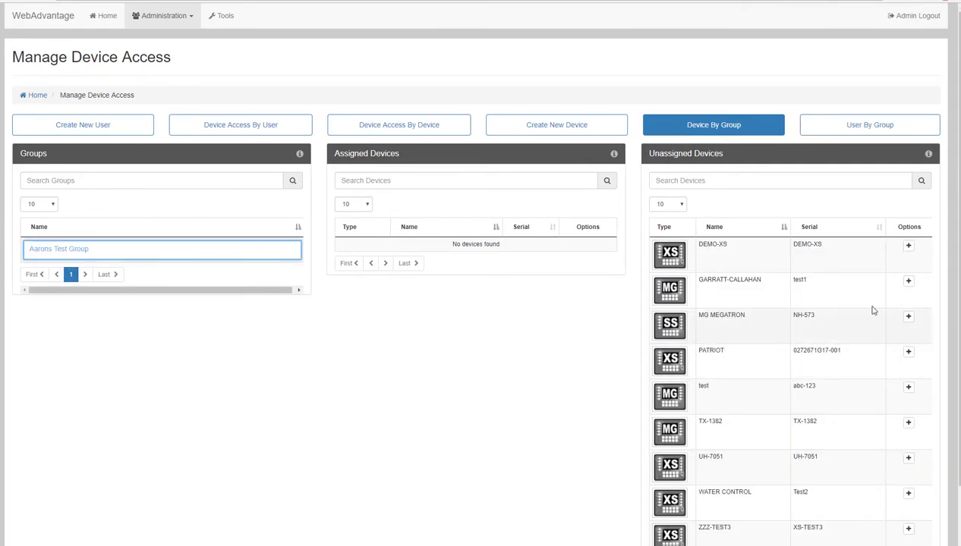
# - Add DEMO-XS and WATER CONTROL to the group and remove ZZZ-TEST3
pyautogui.click(908, 248)
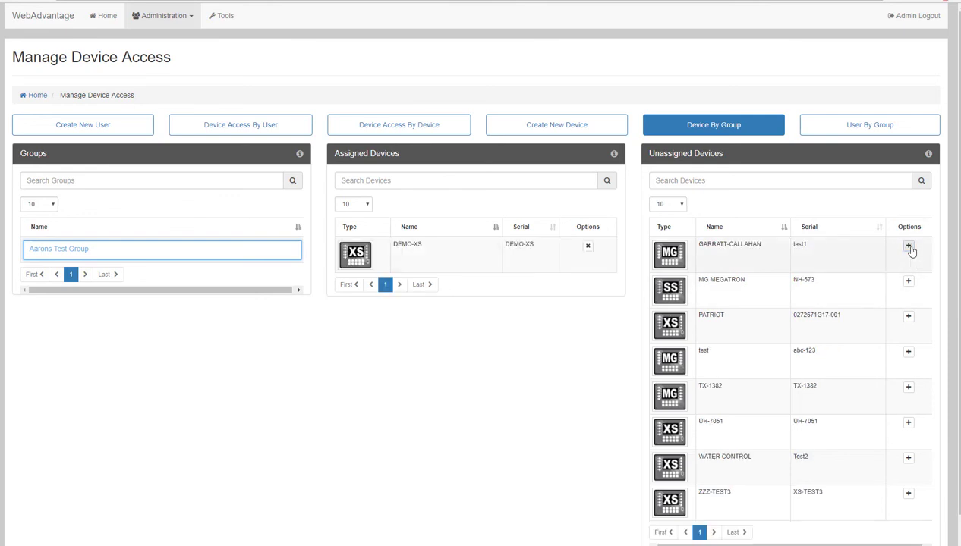
pyautogui.click(909, 497)
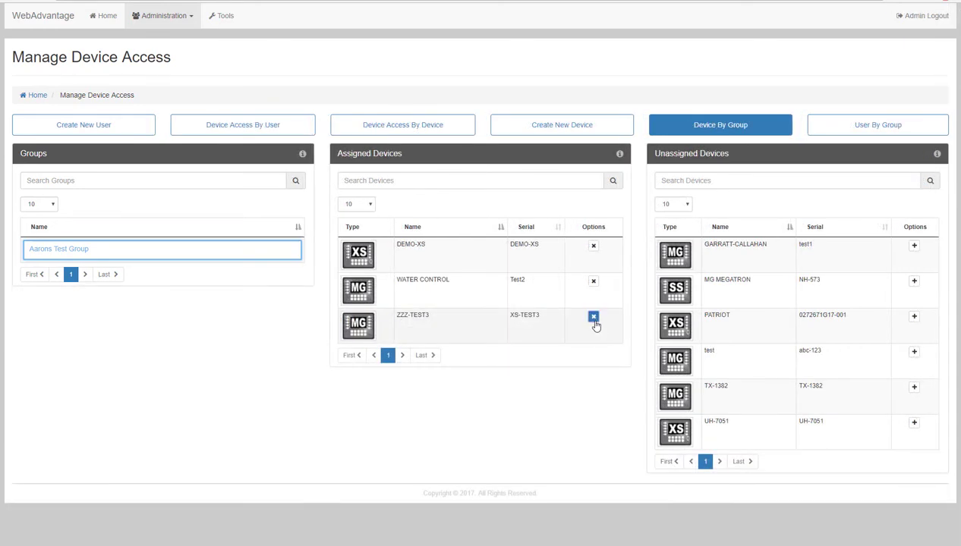
pyautogui.click(594, 318)
pyautogui.click(539, 325)
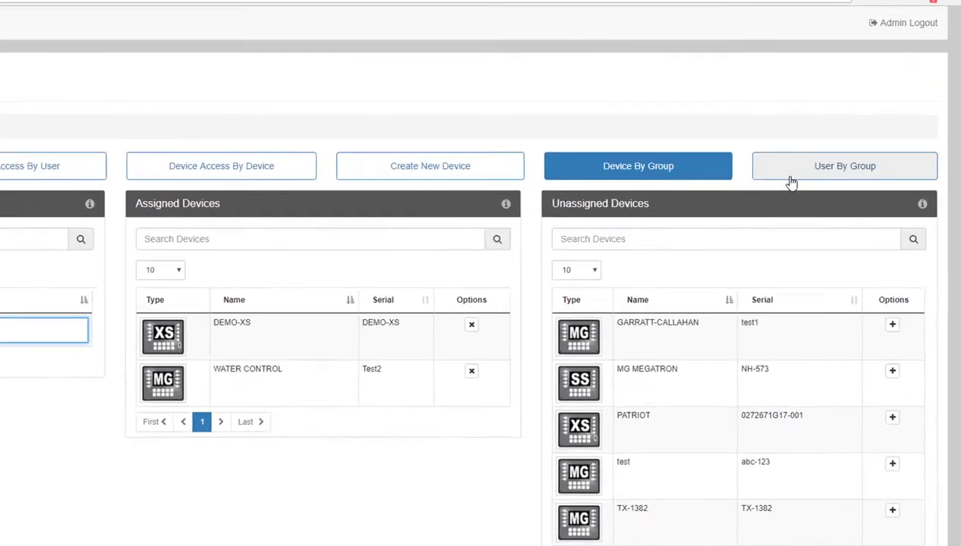
# - Under User By Group, add four users to Aarons Test Group, then remove one
pyautogui.click(834, 133)
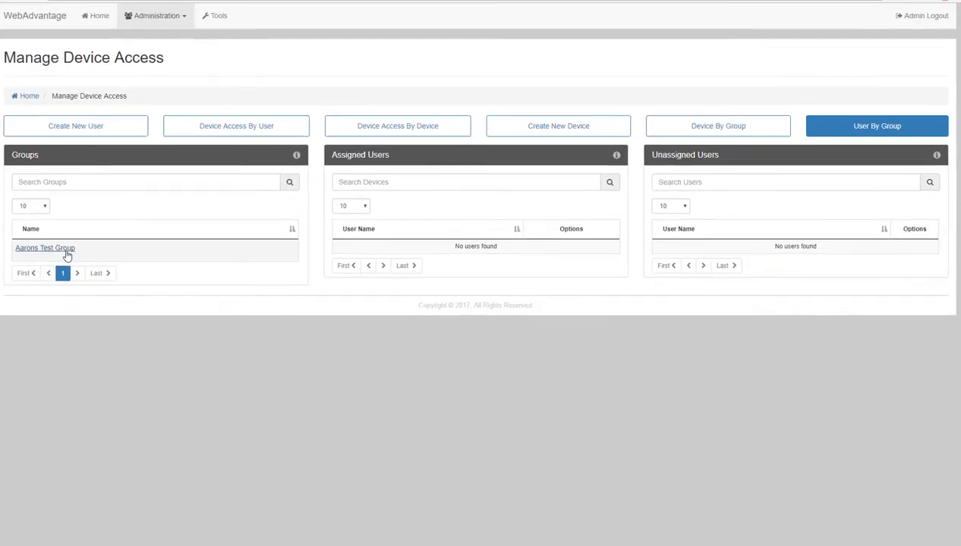
pyautogui.click(72, 251)
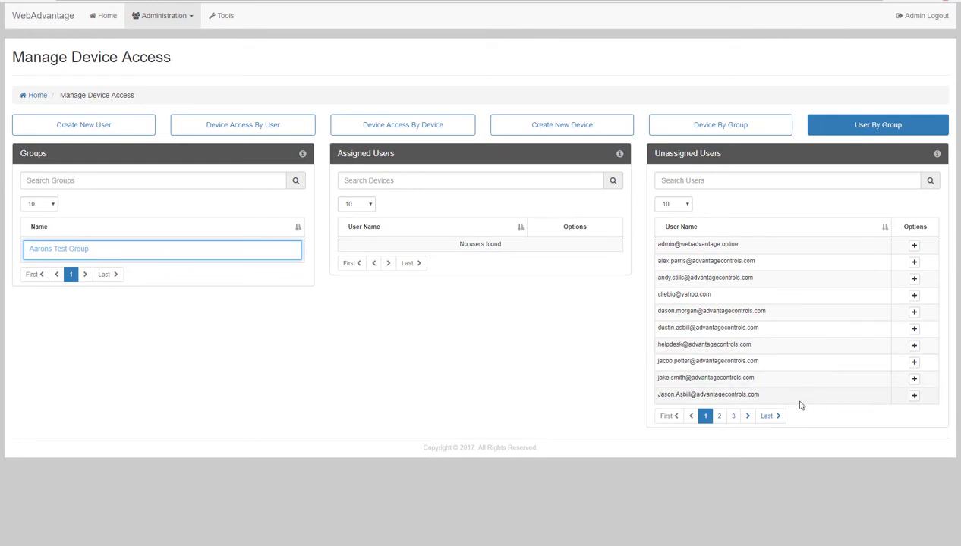
pyautogui.click(914, 396)
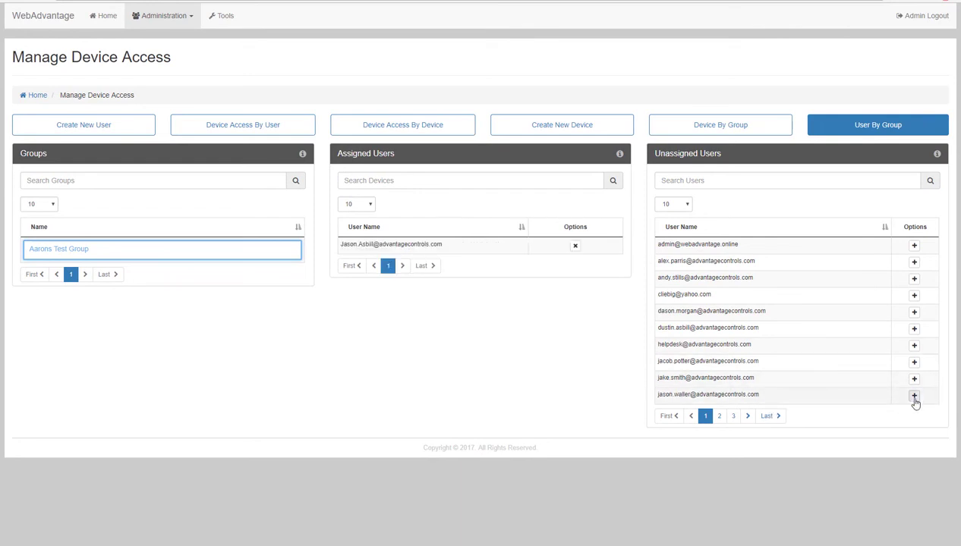
pyautogui.click(913, 396)
pyautogui.click(913, 396)
pyautogui.click(913, 396)
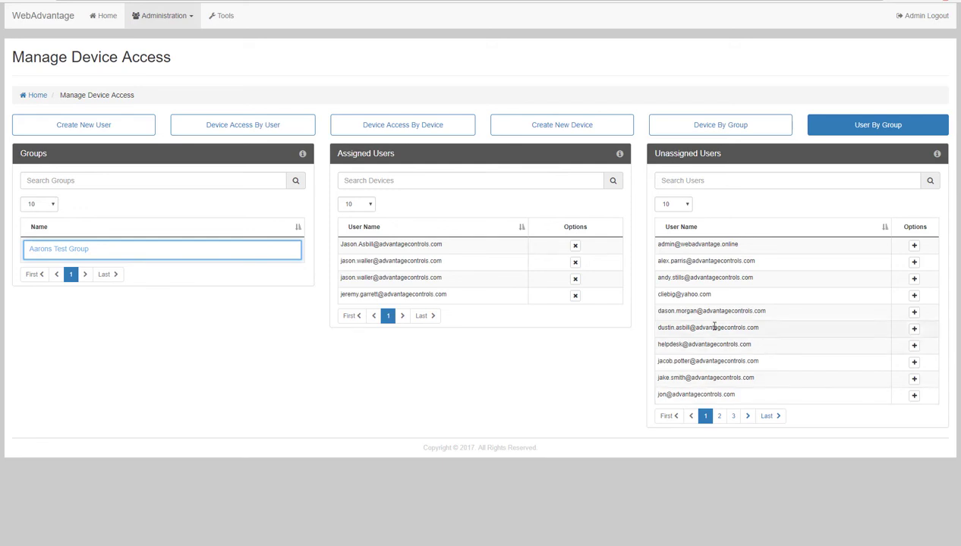
pyautogui.click(574, 295)
pyautogui.click(519, 304)
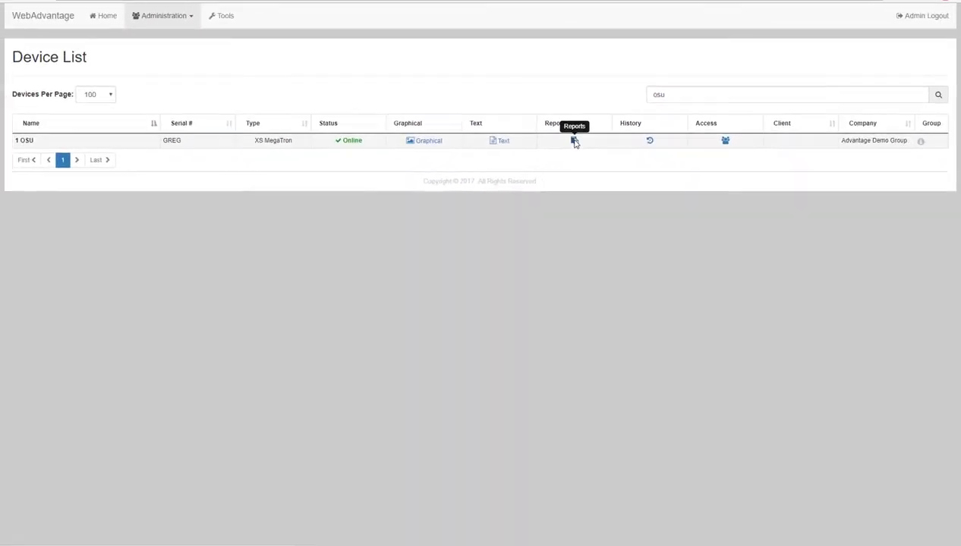
# - Open the controller's Drum Level Report history and bring up its email form
pyautogui.click(478, 283)
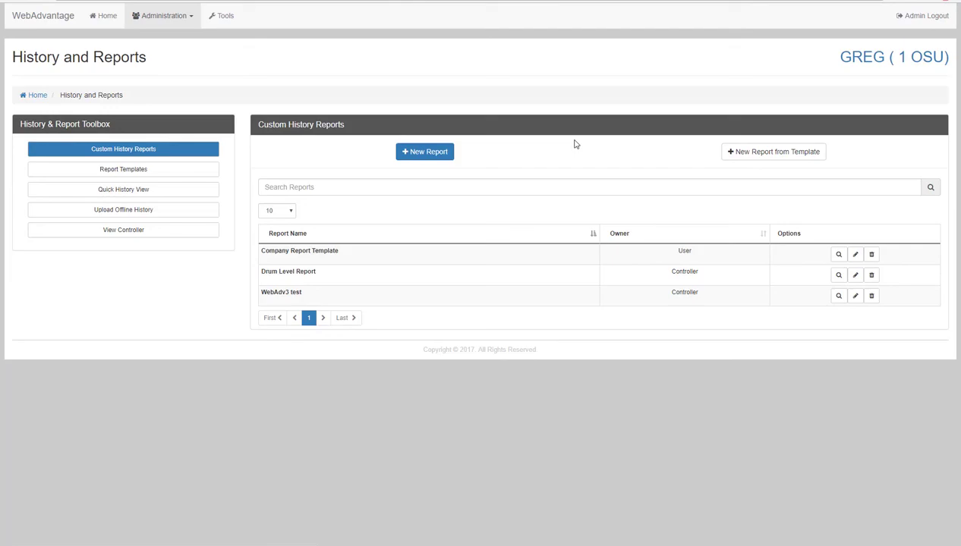
pyautogui.click(839, 277)
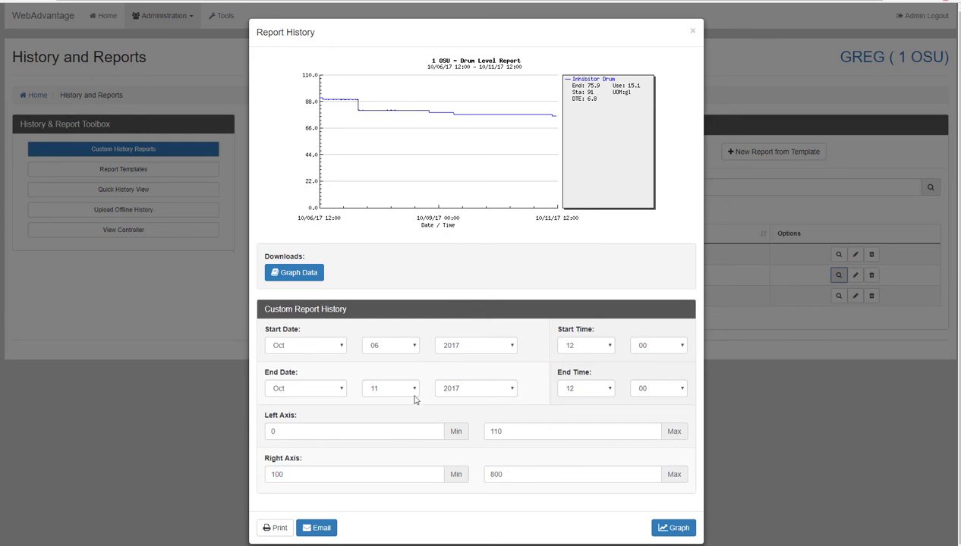
pyautogui.click(328, 530)
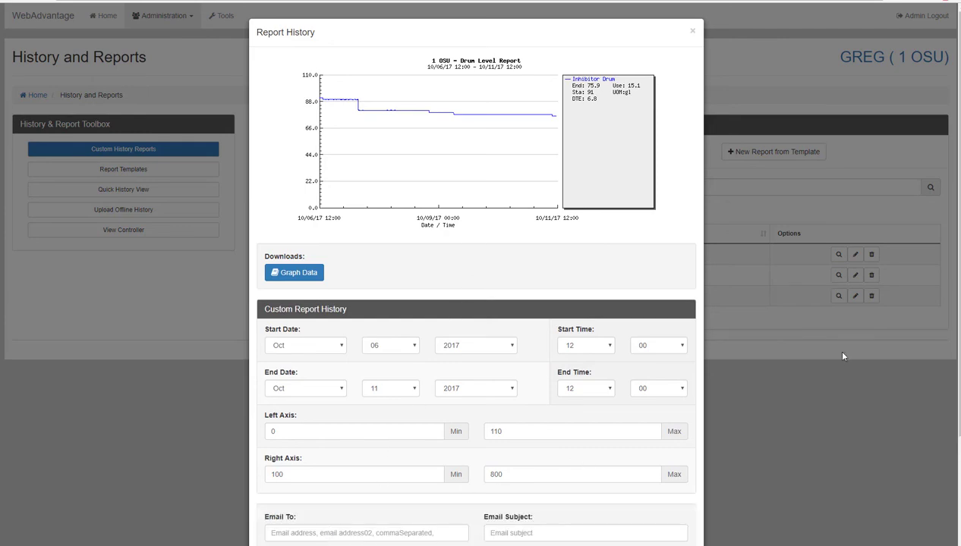
# - Fill in the Email To, Email Subject and Email Message fields
pyautogui.scroll(-2, 474, 273)
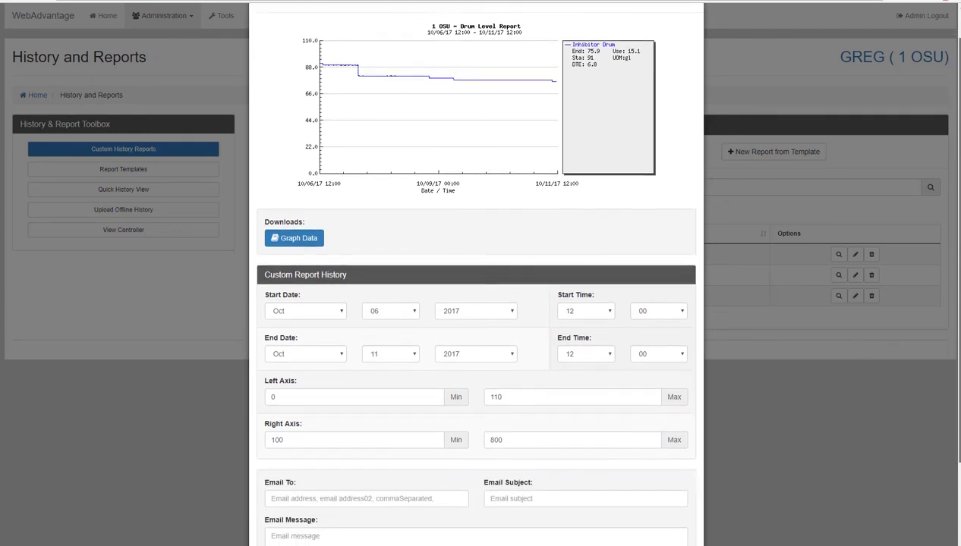
pyautogui.scroll(-2, 476, 304)
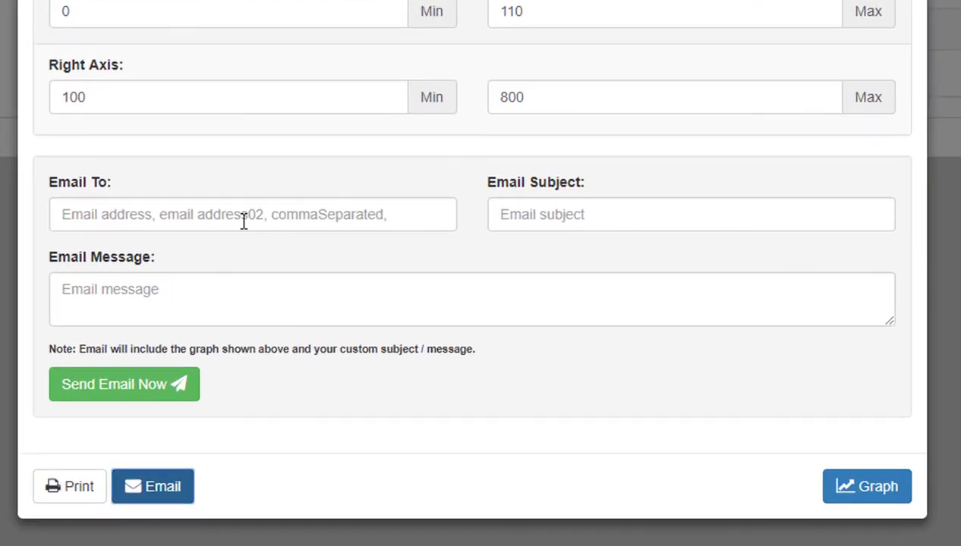
pyautogui.click(256, 239)
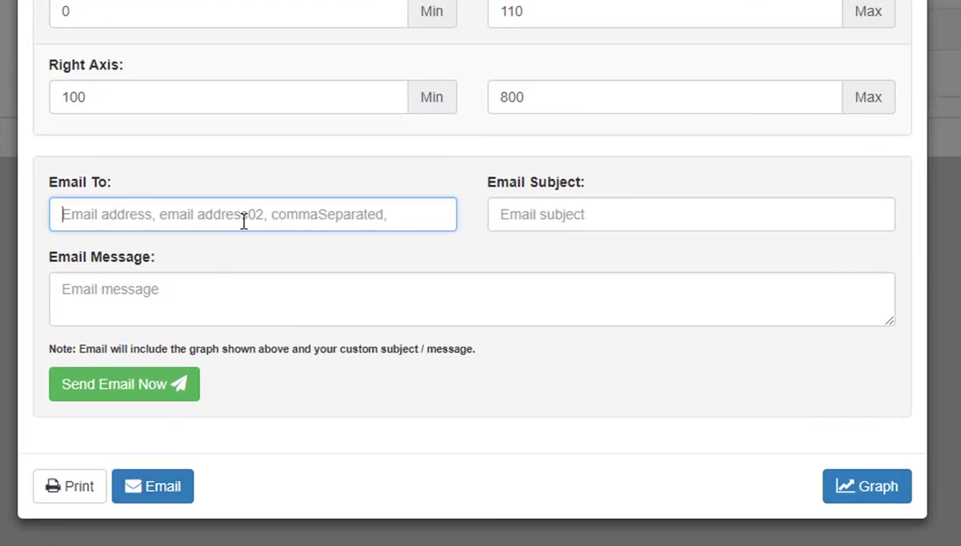
pyautogui.click(546, 219)
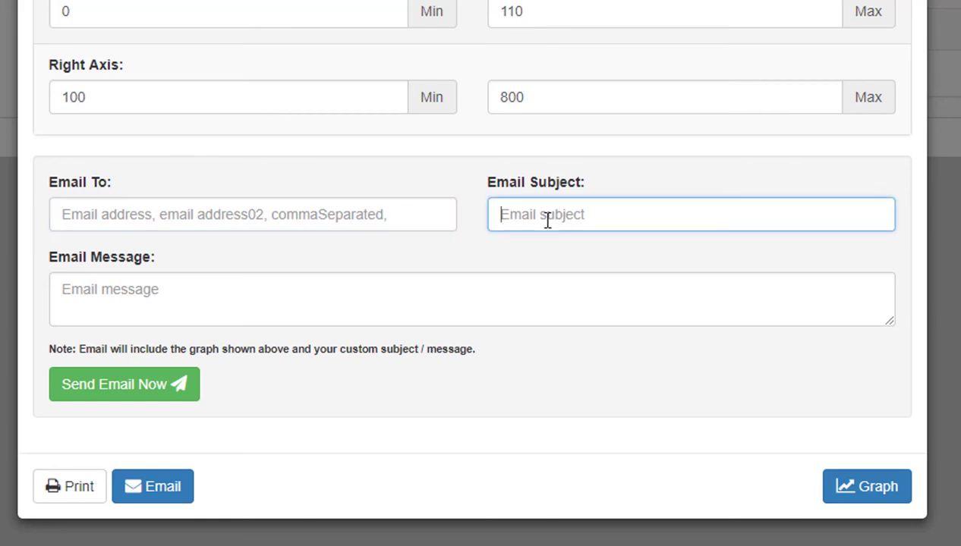
pyautogui.click(427, 293)
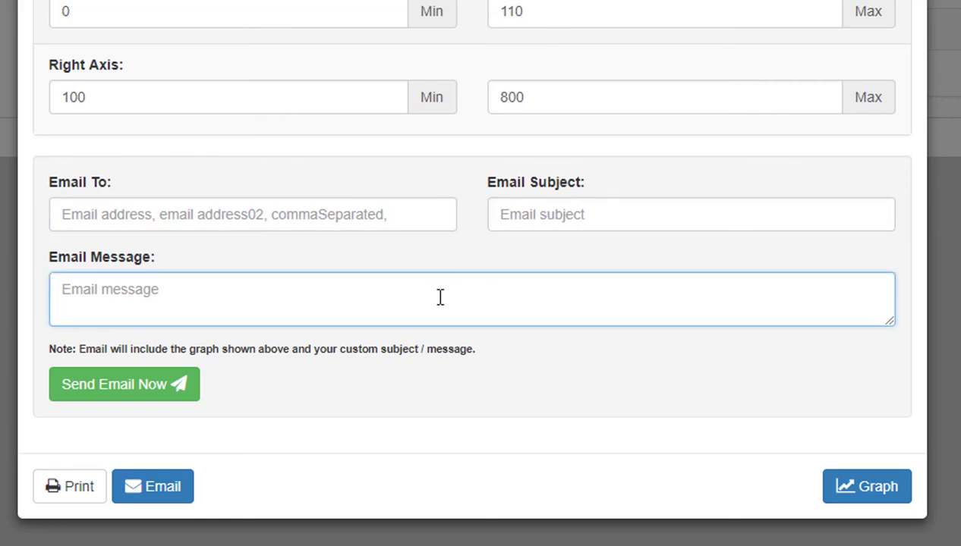